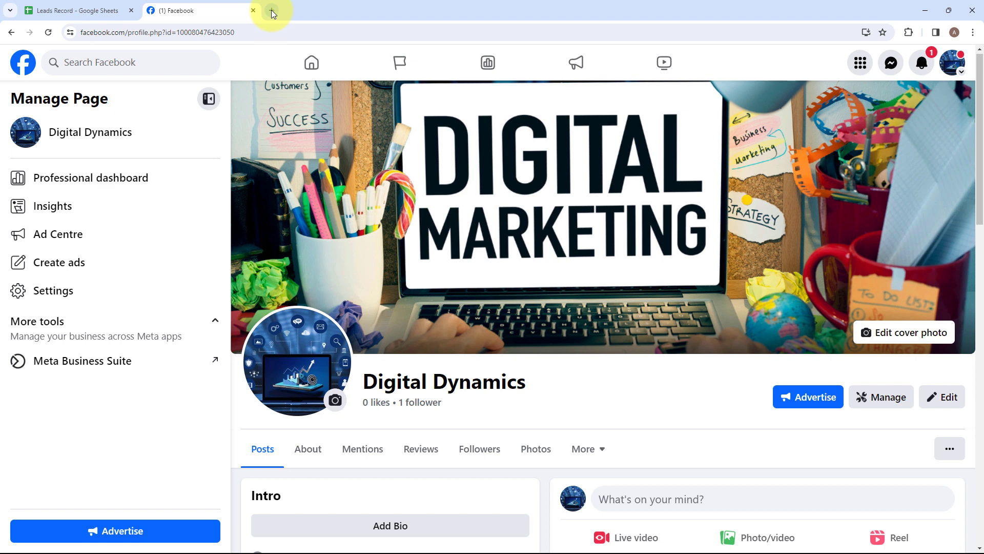
Step: Search the web for "pabbly connect" in a new browser tab and open the Pabbly website from the results
{"action": "left_click", "coordinate": [272, 10]}
{"action": "left_click", "coordinate": [273, 32]}
{"action": "key", "text": "Caps_Lock"}
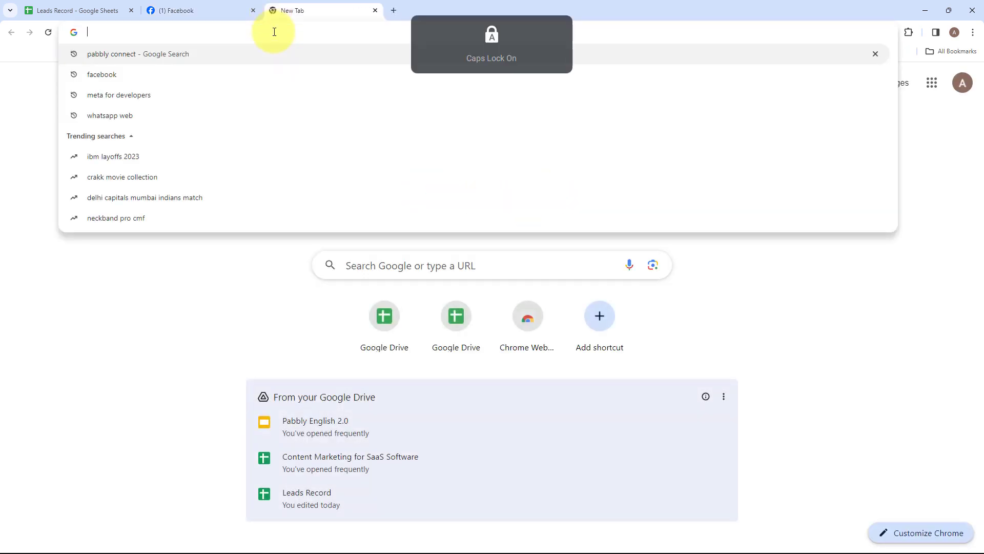
{"action": "type", "text": "Pabb"}
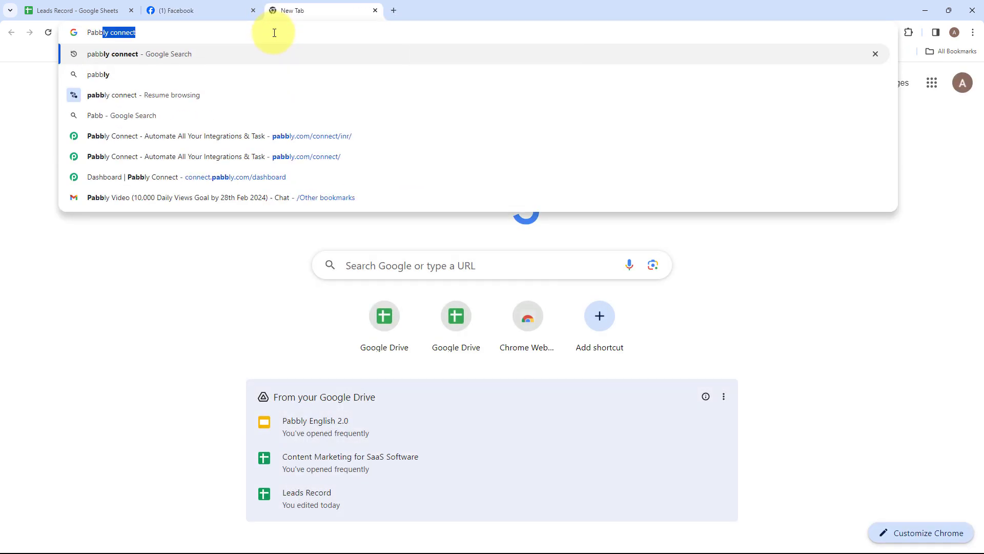
{"action": "key", "text": "Return"}
{"action": "left_click", "coordinate": [251, 144]}
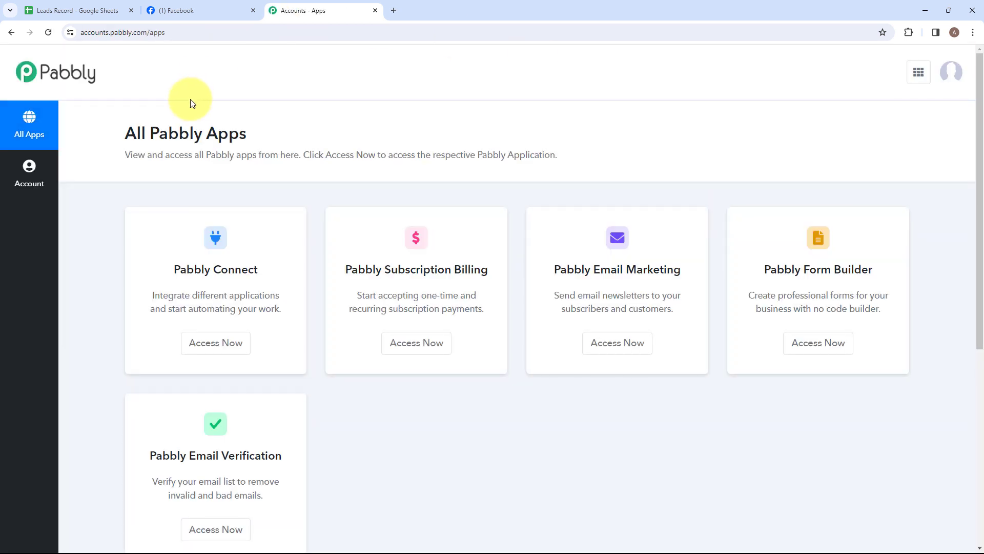
Step: Access Pabbly Connect from the All Pabbly Apps page to reach its dashboard
{"action": "left_click_drag", "start_coordinate": [127, 134], "coordinate": [272, 134]}
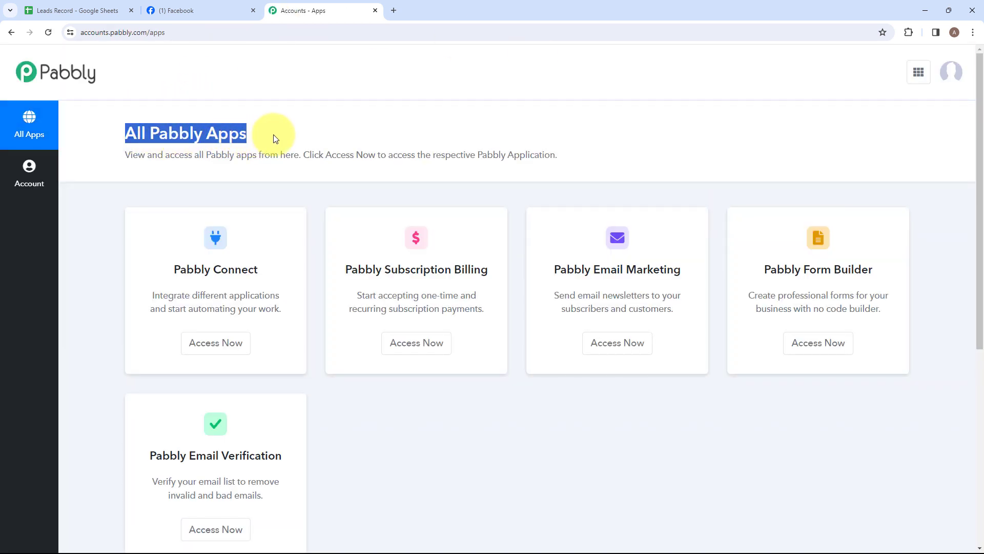
{"action": "left_click", "coordinate": [273, 135]}
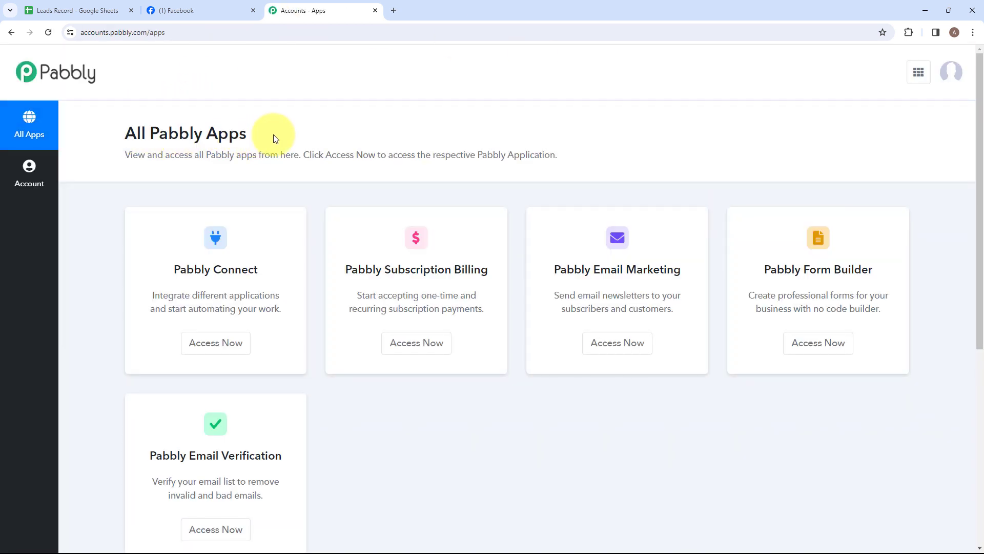
{"action": "left_click", "coordinate": [200, 347]}
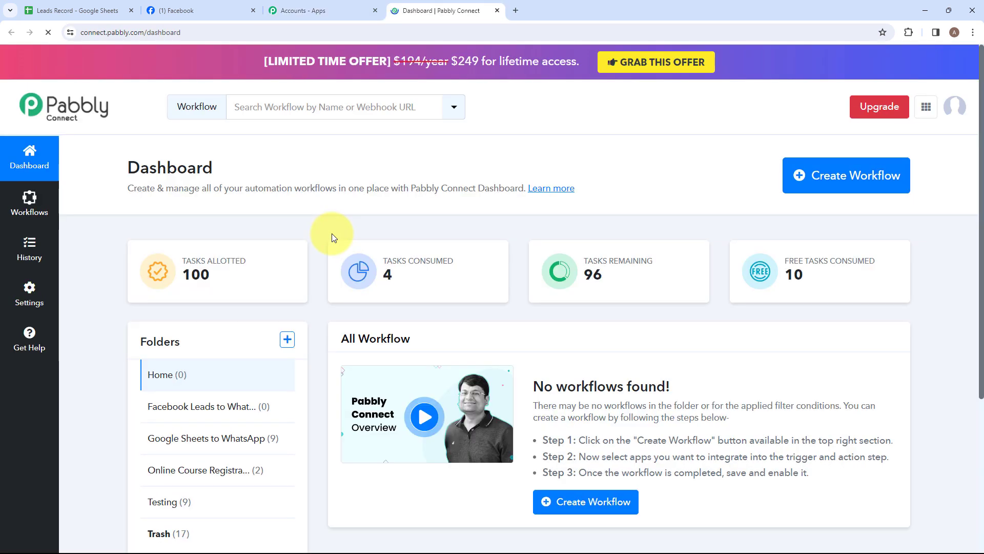
{"action": "double_click", "coordinate": [137, 170]}
{"action": "left_click", "coordinate": [226, 167]}
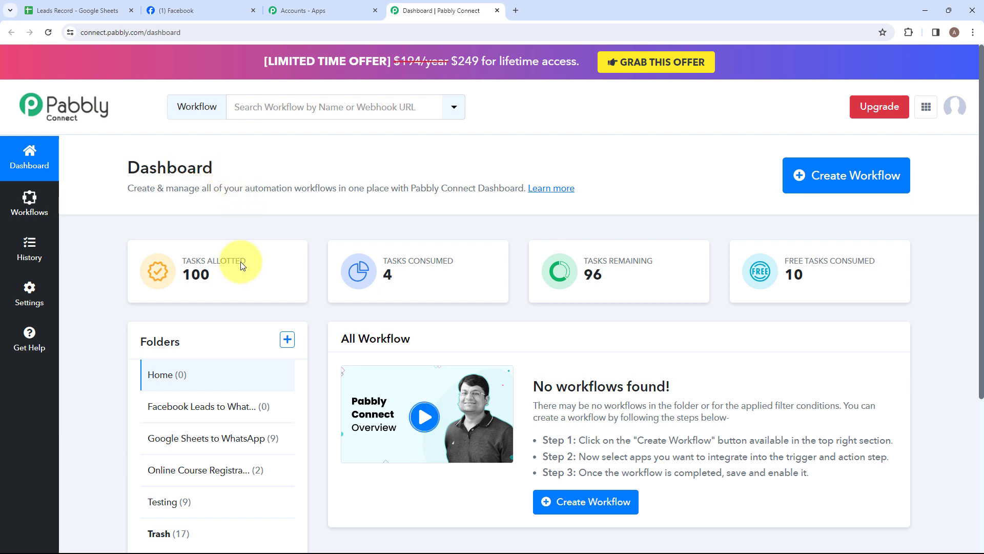
Step: Create a folder named "Facebook Leads to Google Sheets" on the dashboard
{"action": "left_click", "coordinate": [288, 340]}
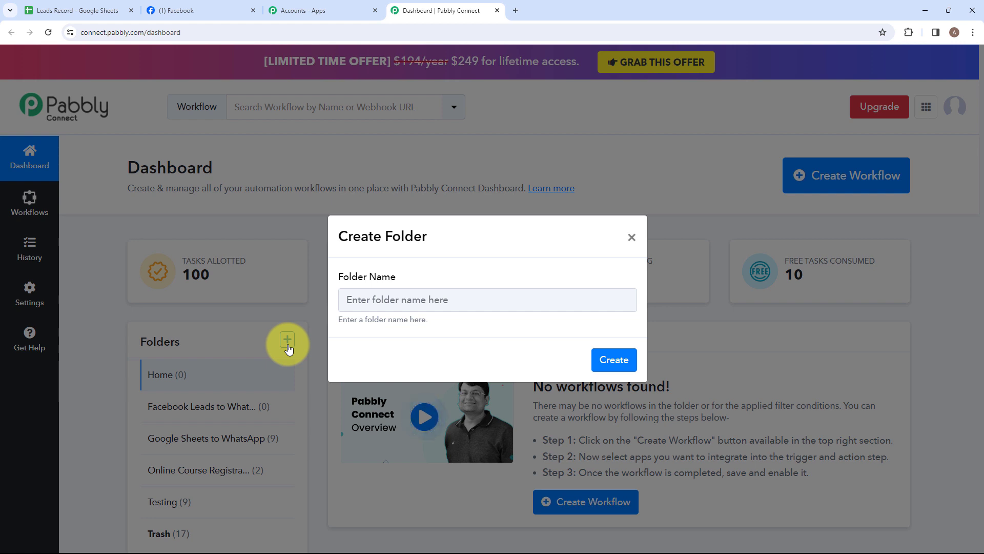
{"action": "left_click", "coordinate": [386, 299]}
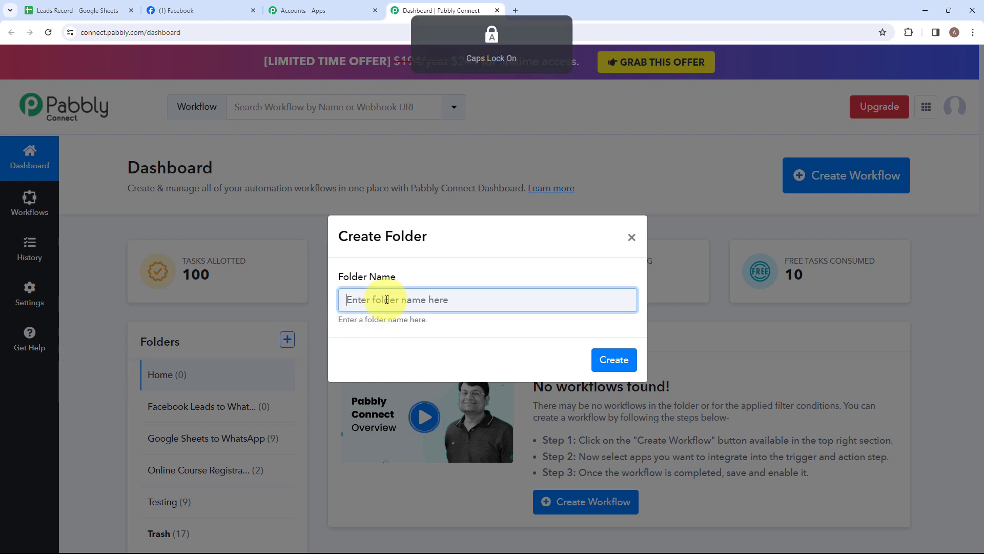
{"action": "type", "text": "Facebook Leads to Google Sheets"}
{"action": "left_click_drag", "start_coordinate": [351, 300], "coordinate": [524, 299]}
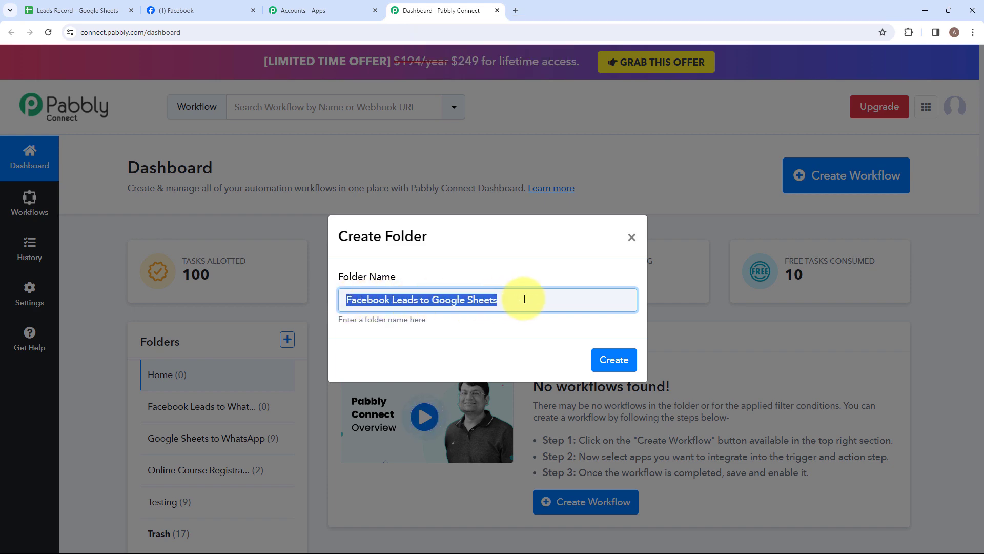
{"action": "left_click", "coordinate": [524, 300]}
{"action": "left_click", "coordinate": [614, 359]}
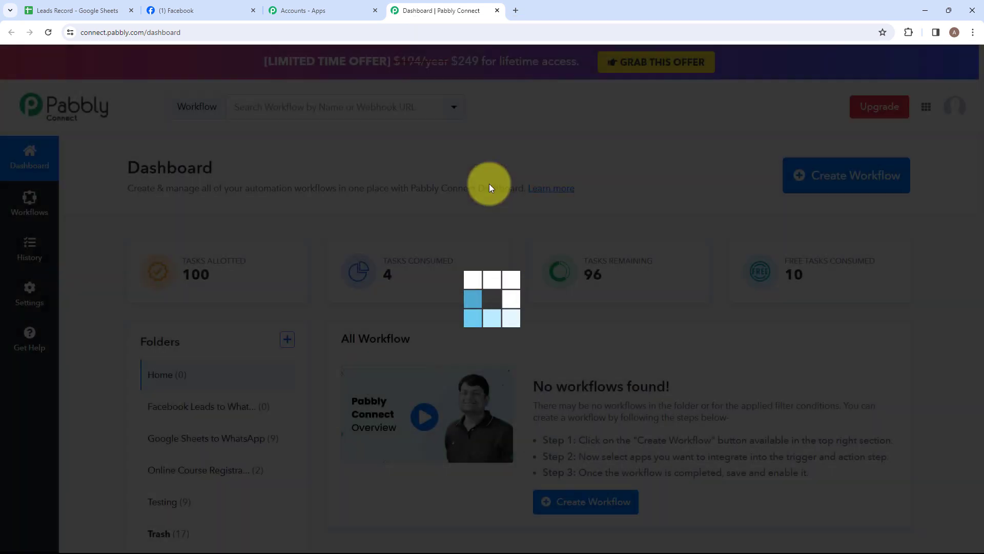
Step: Create a workflow named "Facebook Leads to Google Sheets for Digital Marketing Agency" in the "Facebook Leads to Google Sheets" folder
{"action": "scroll", "coordinate": [232, 387], "scroll_direction": "down", "scroll_amount": 1}
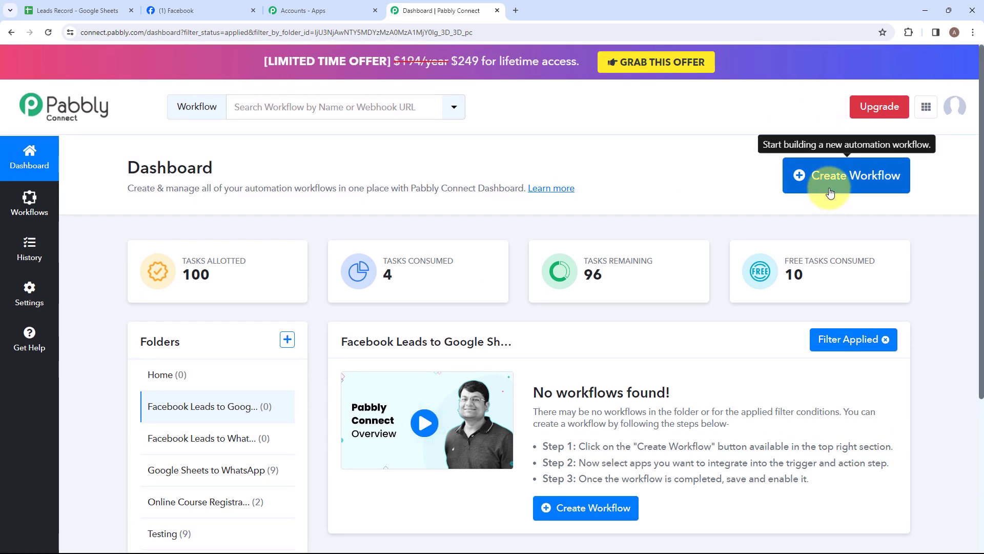
{"action": "left_click", "coordinate": [826, 191]}
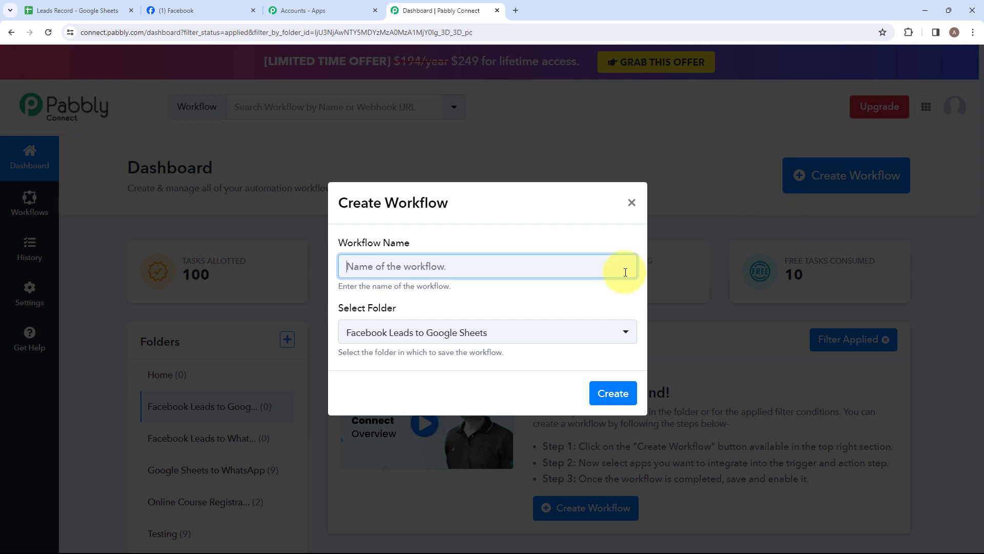
{"action": "key", "text": "Caps_Lock"}
{"action": "type", "text": "Fa"}
{"action": "type", "text": "cebook Leads to Google Sheets for Digital Marketing Agency"}
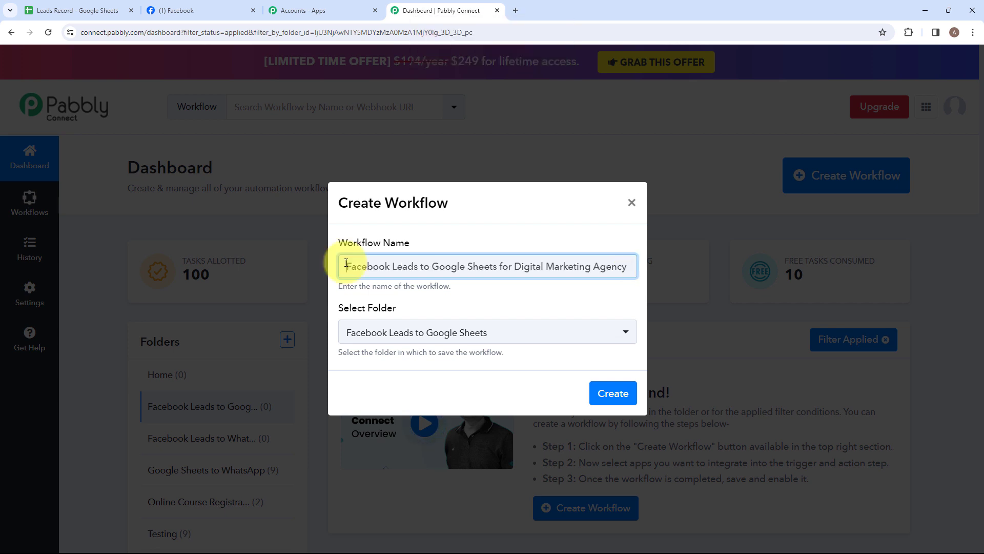
{"action": "left_click_drag", "start_coordinate": [342, 264], "coordinate": [640, 262]}
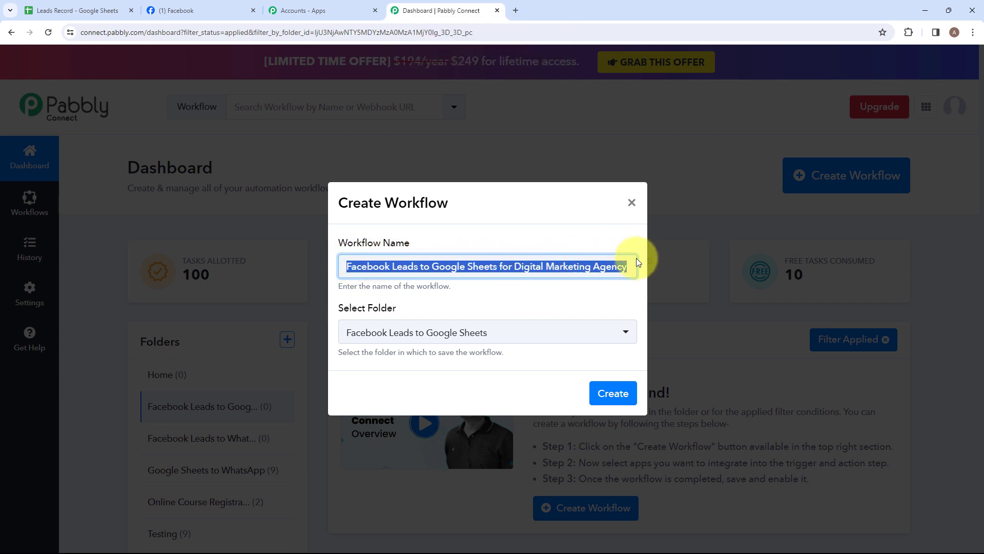
{"action": "left_click", "coordinate": [585, 293]}
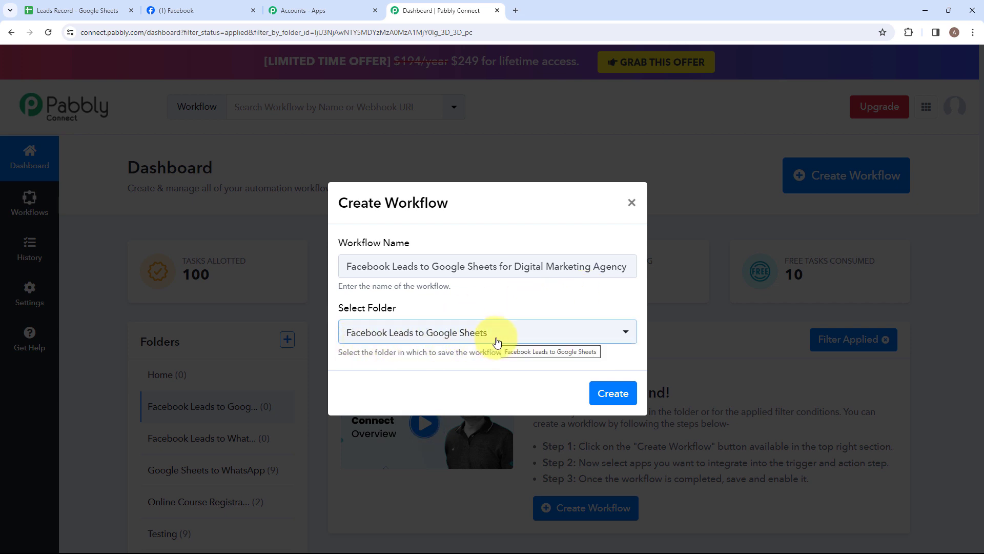
{"action": "left_click", "coordinate": [626, 335]}
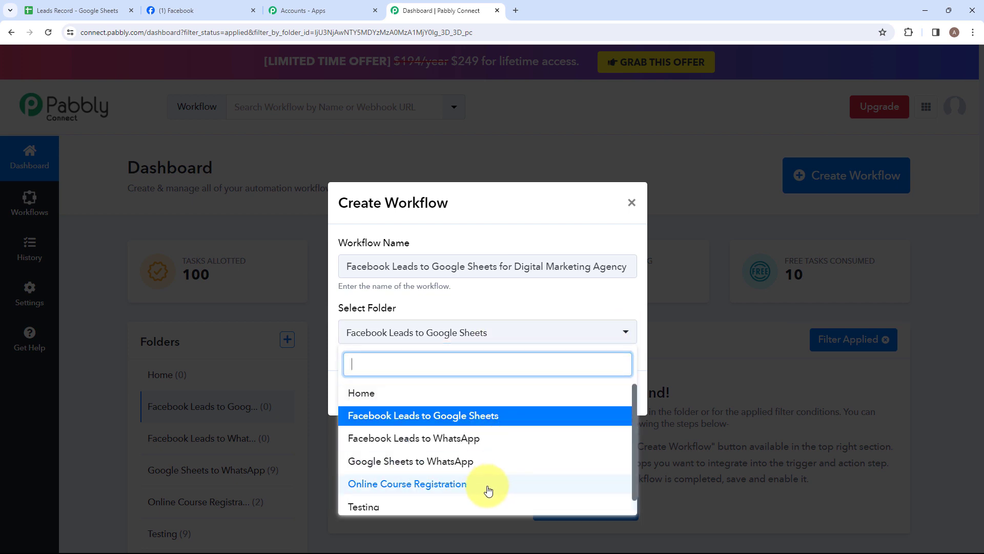
{"action": "left_click", "coordinate": [621, 330]}
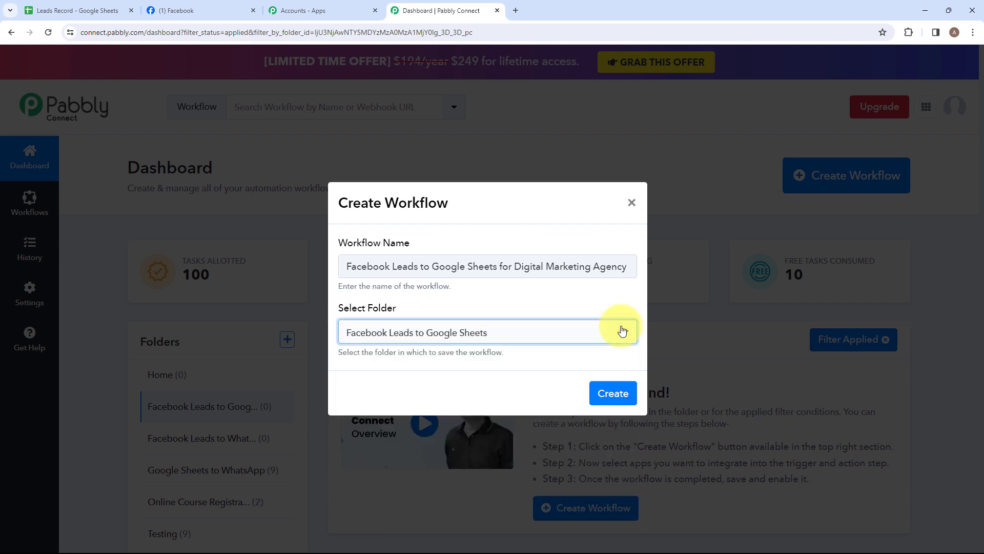
{"action": "left_click", "coordinate": [612, 394]}
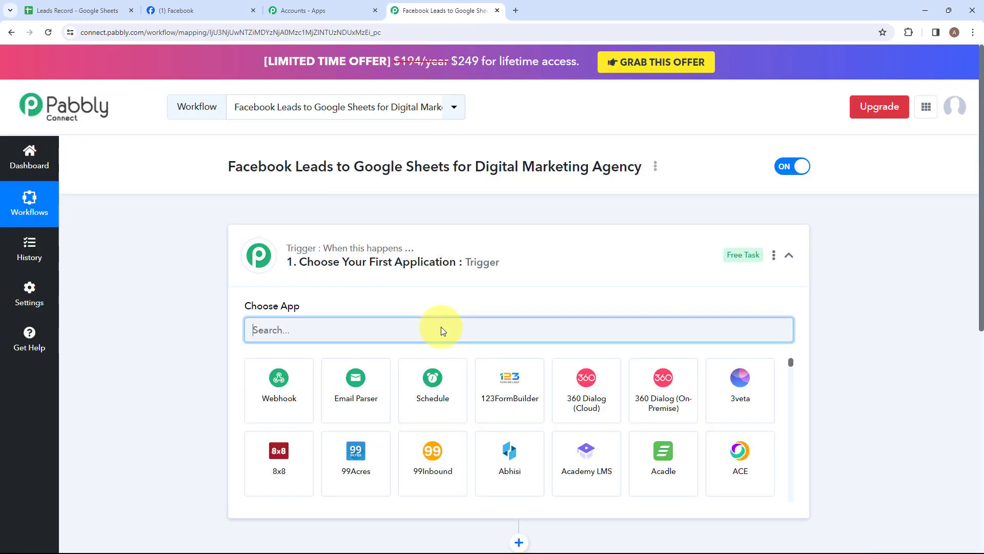
Step: Choose Facebook Lead Ads as the trigger application and New Lead (Instant) as its trigger event
{"action": "left_click", "coordinate": [459, 250]}
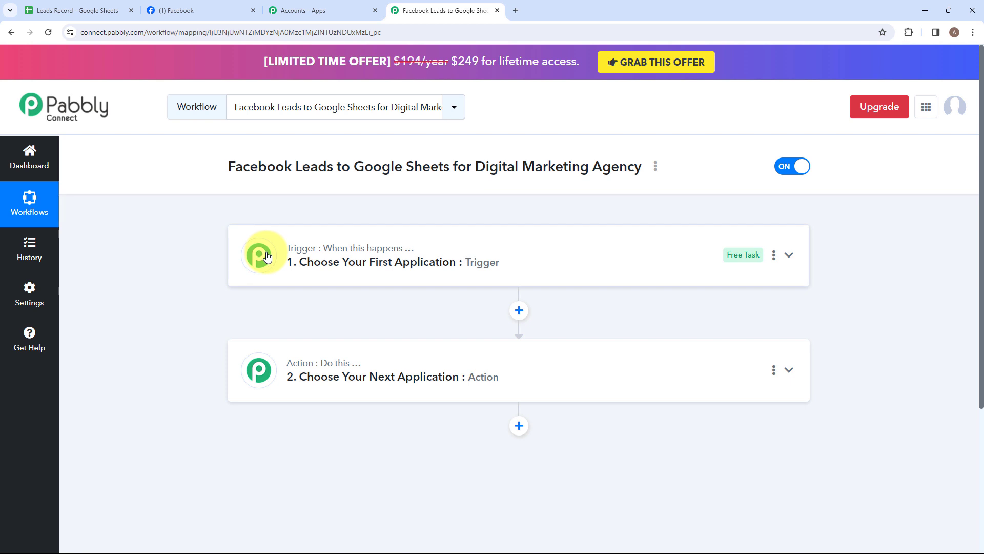
{"action": "left_click", "coordinate": [331, 260]}
{"action": "left_click", "coordinate": [328, 331]}
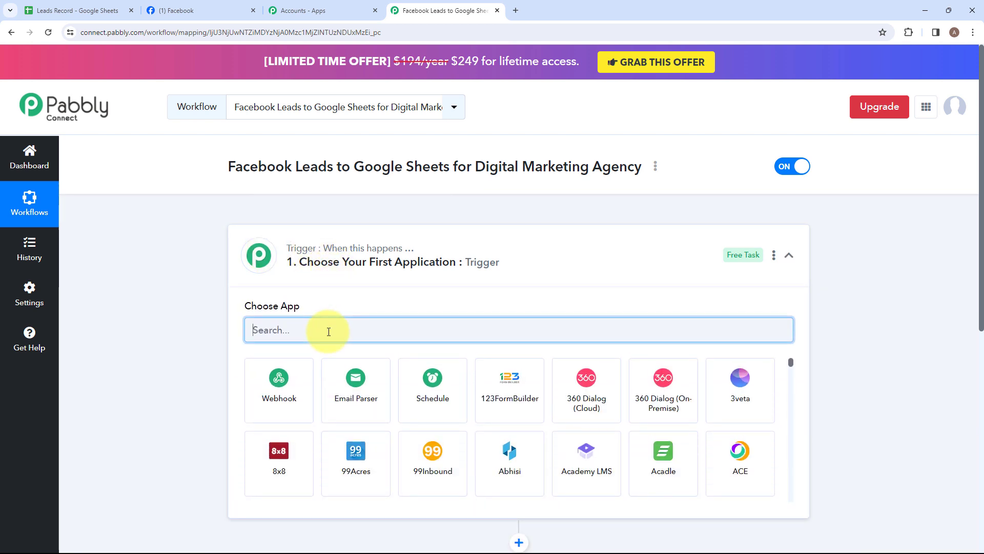
{"action": "type", "text": "Face"}
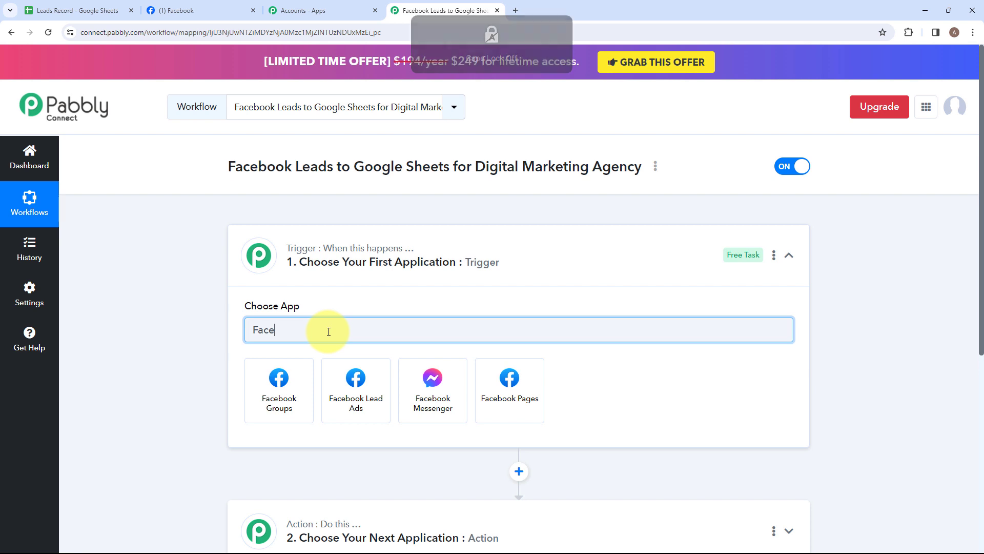
{"action": "left_click", "coordinate": [401, 357]}
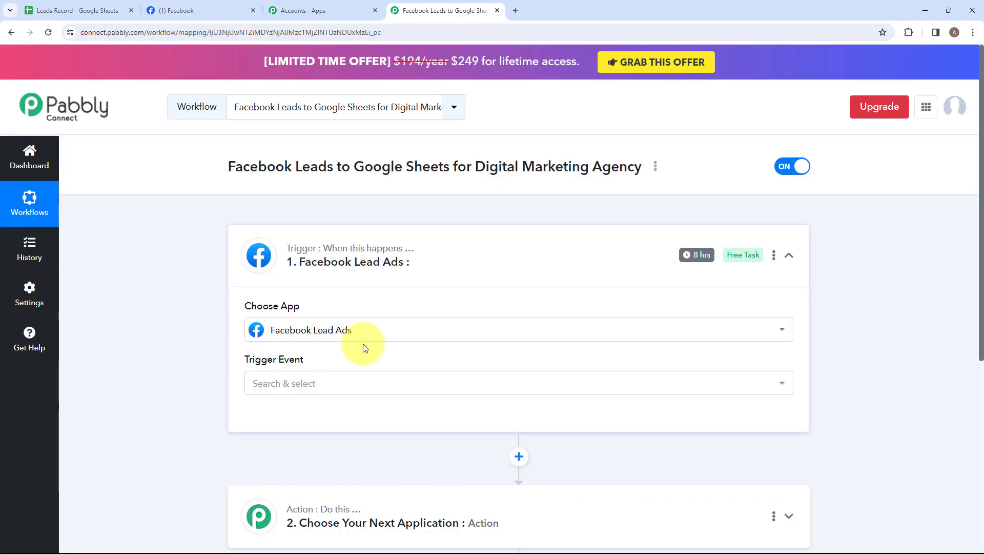
{"action": "left_click", "coordinate": [314, 375]}
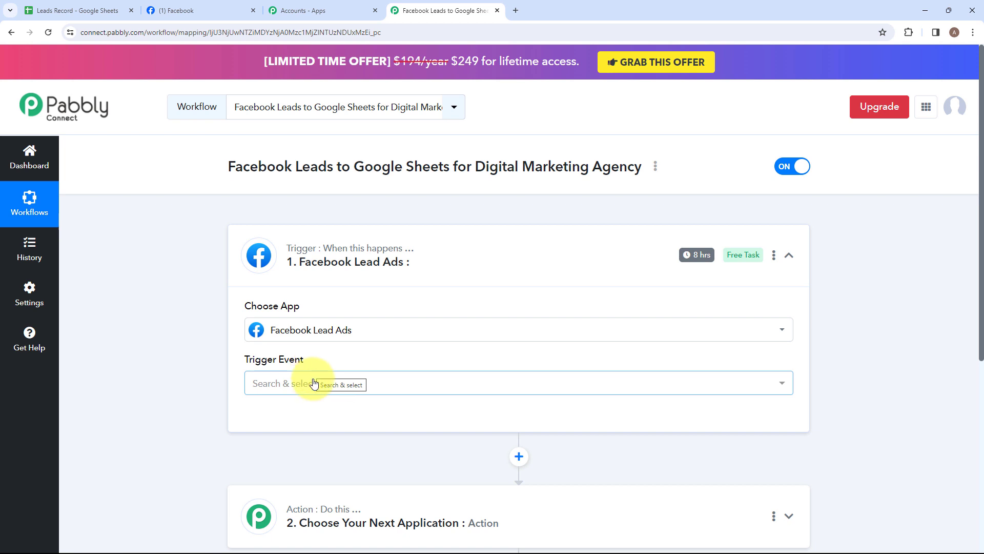
{"action": "left_click", "coordinate": [323, 391]}
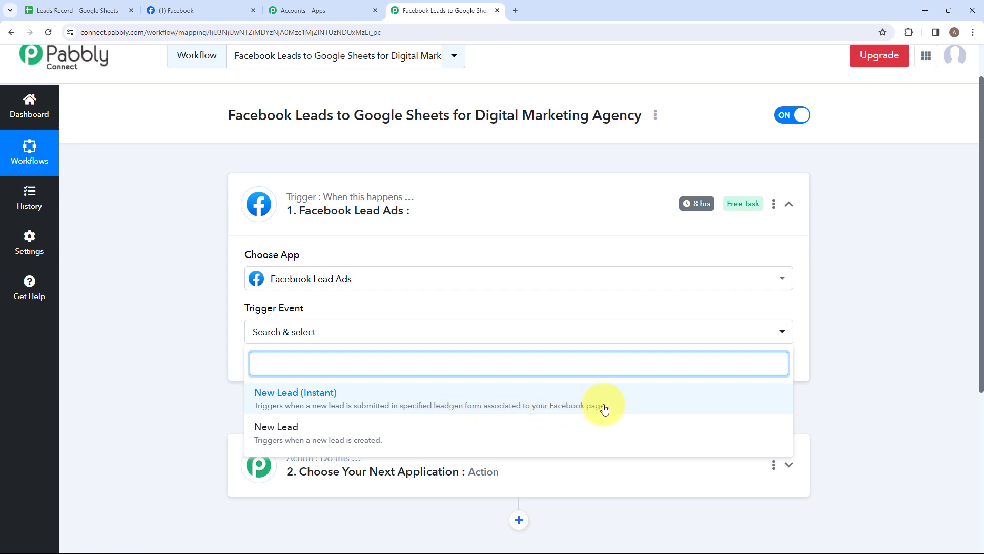
{"action": "left_click", "coordinate": [319, 398]}
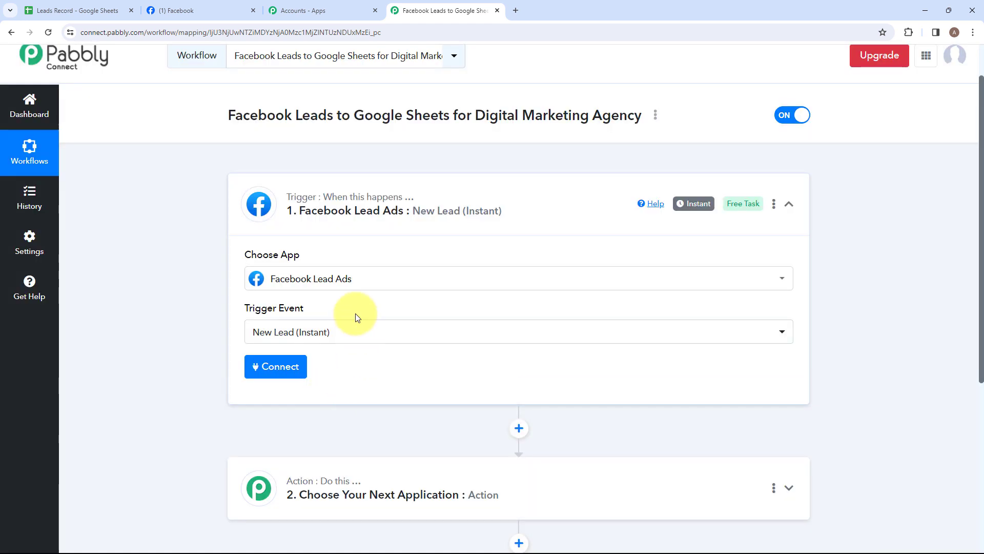
Step: Connect the trigger to Facebook Lead Ads through a new connection
{"action": "left_click", "coordinate": [277, 366]}
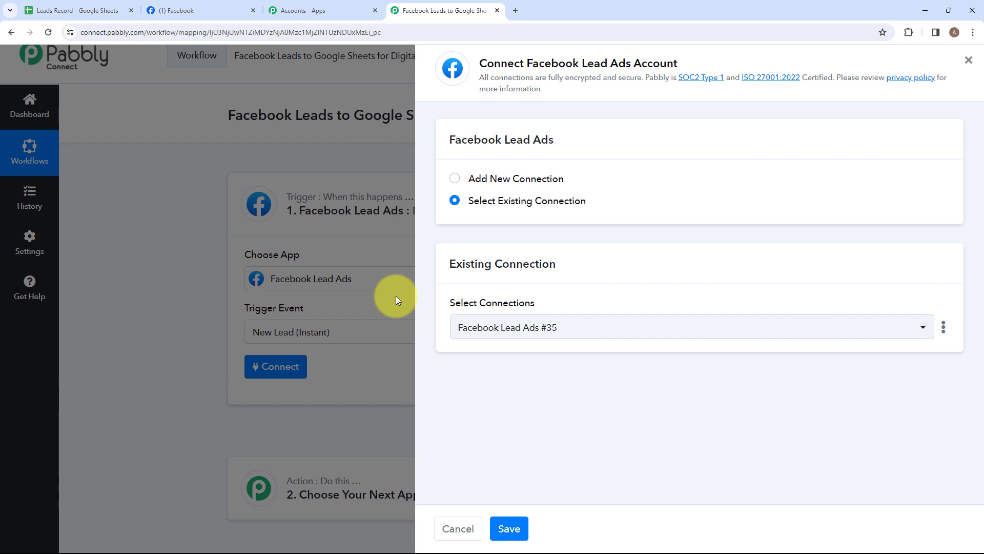
{"action": "left_click", "coordinate": [451, 178]}
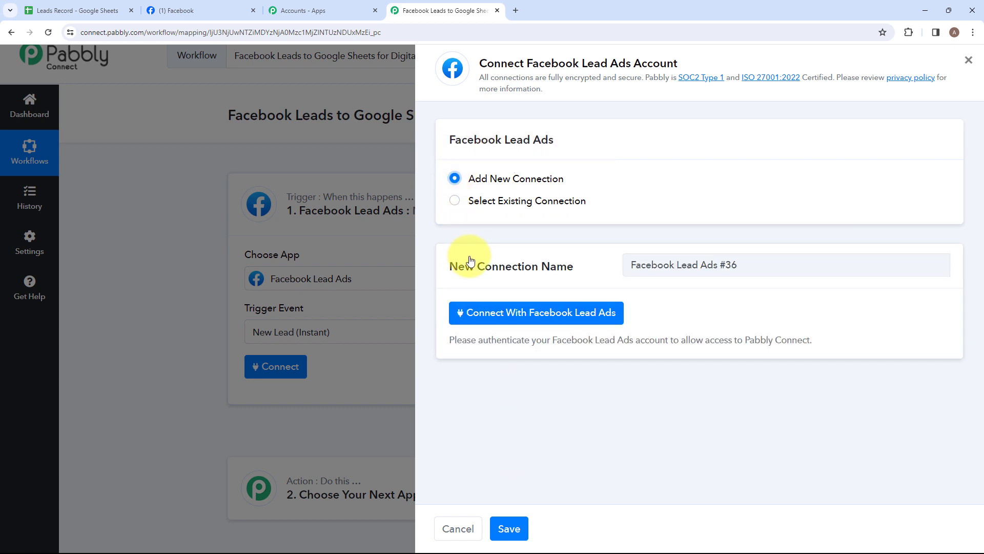
{"action": "left_click", "coordinate": [473, 314]}
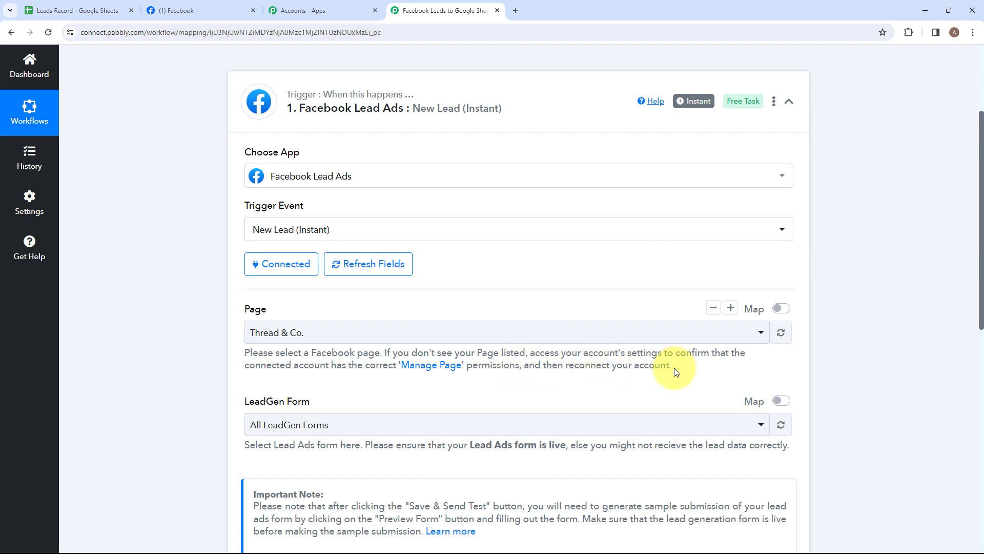
Step: Select the Digital Dynamics page and the Digital Marketing Form lead form for the trigger
{"action": "left_click", "coordinate": [391, 331]}
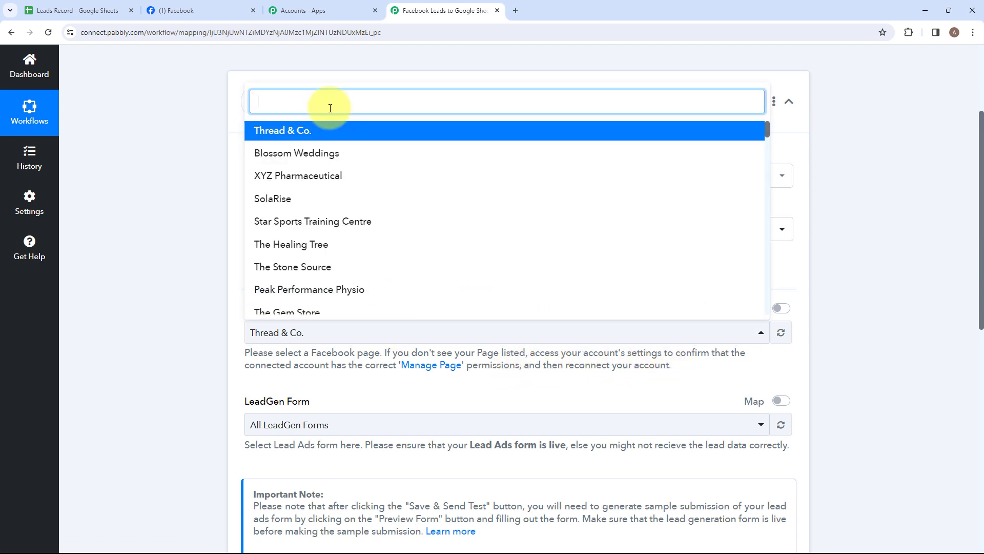
{"action": "key", "text": "Caps_Lock"}
{"action": "type", "text": "Dig"}
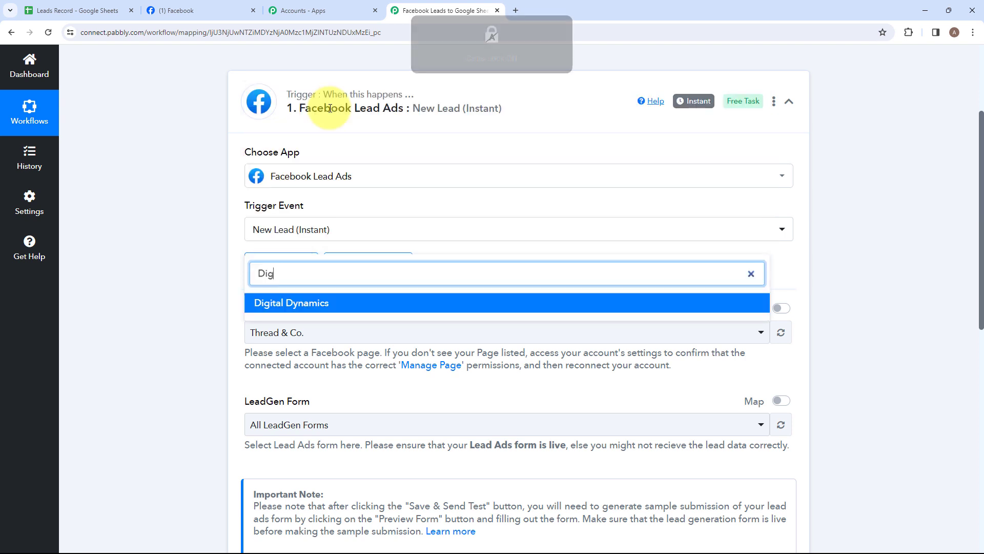
{"action": "left_click", "coordinate": [332, 305]}
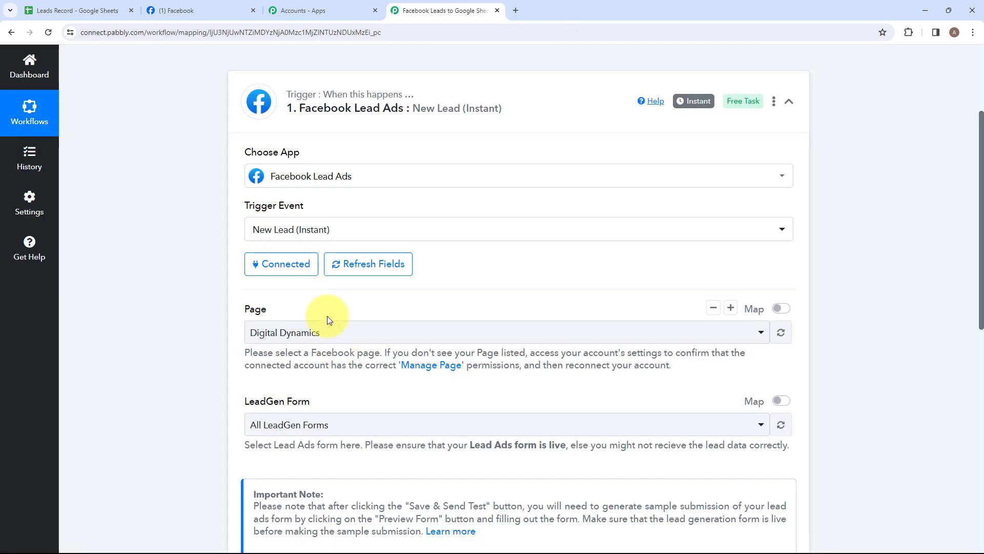
{"action": "scroll", "coordinate": [328, 319], "scroll_direction": "down", "scroll_amount": 1}
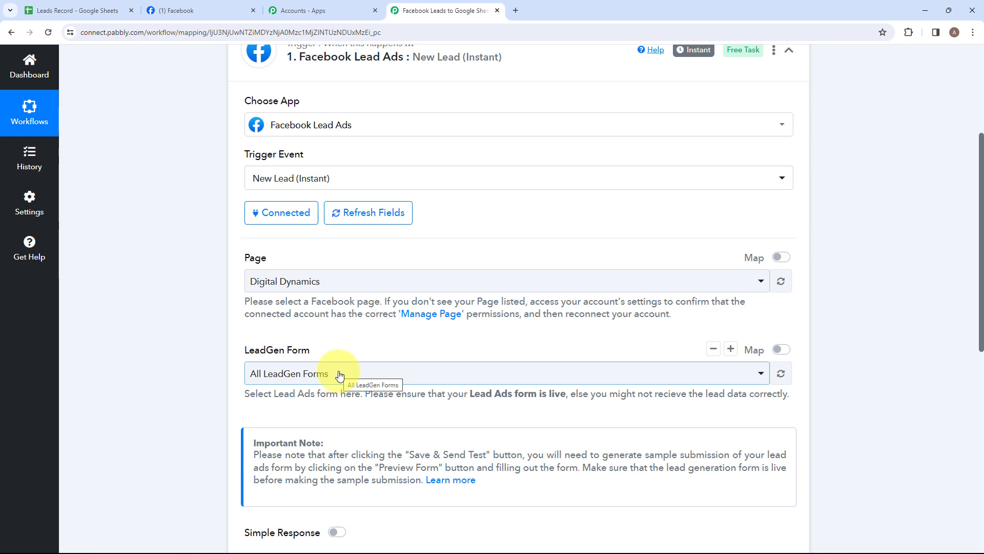
{"action": "scroll", "coordinate": [340, 375], "scroll_direction": "down", "scroll_amount": 1}
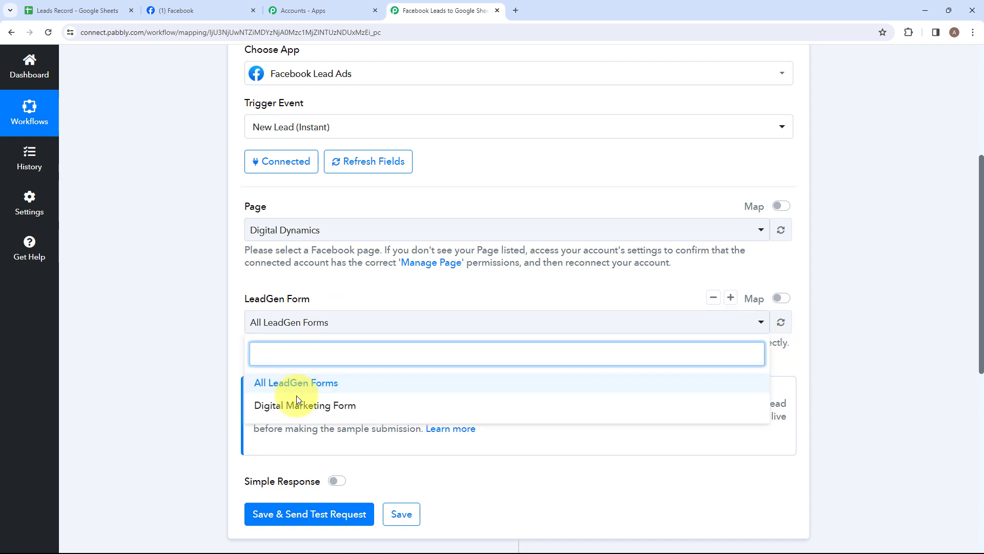
{"action": "left_click", "coordinate": [296, 407]}
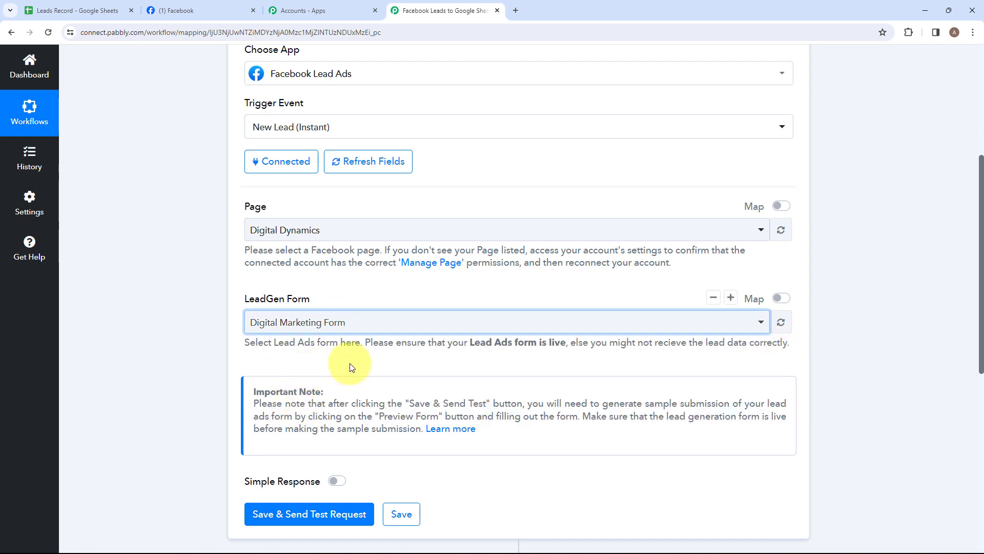
Step: Save the Facebook Lead Ads trigger and send a test request so it waits for a webhook response
{"action": "scroll", "coordinate": [360, 365], "scroll_direction": "down", "scroll_amount": 1}
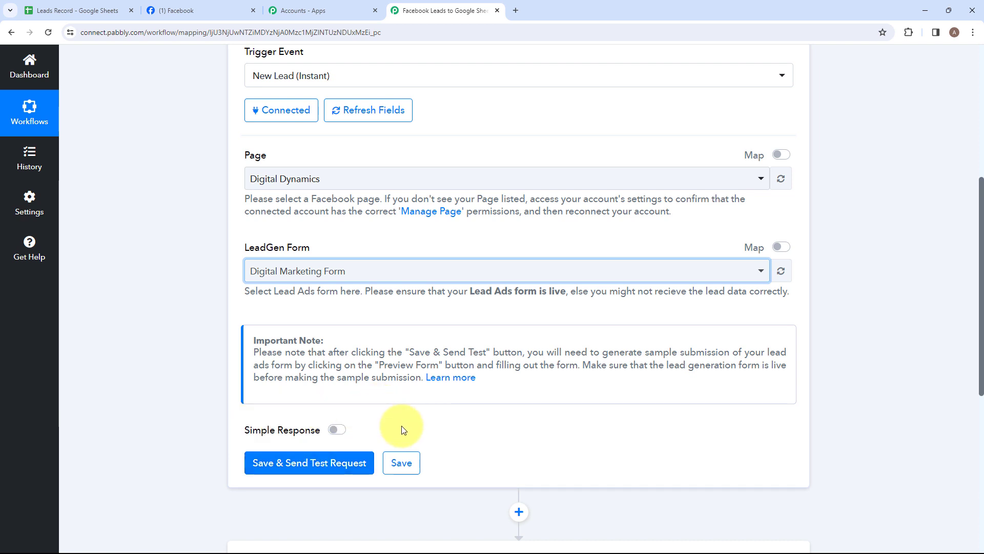
{"action": "left_click", "coordinate": [301, 468]}
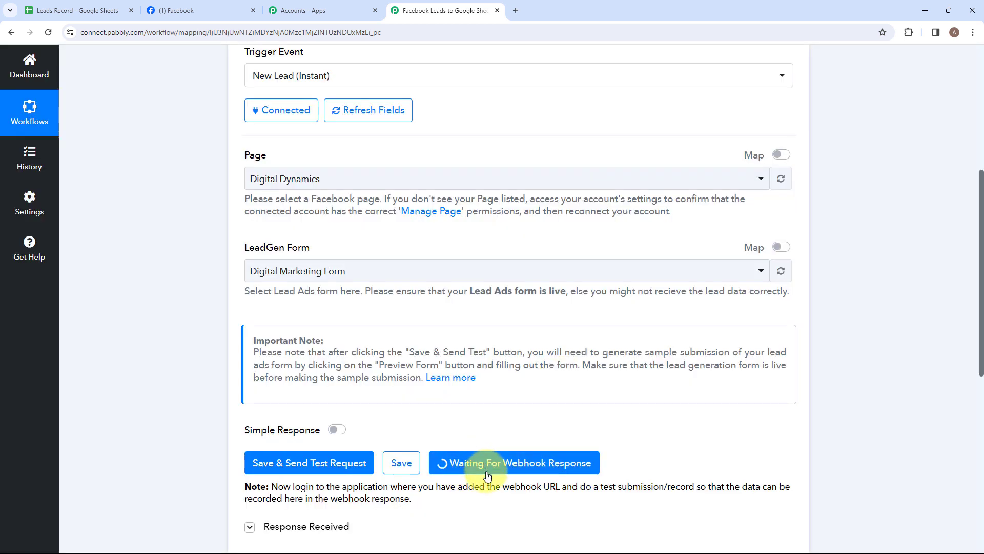
{"action": "scroll", "coordinate": [484, 477], "scroll_direction": "down", "scroll_amount": 1}
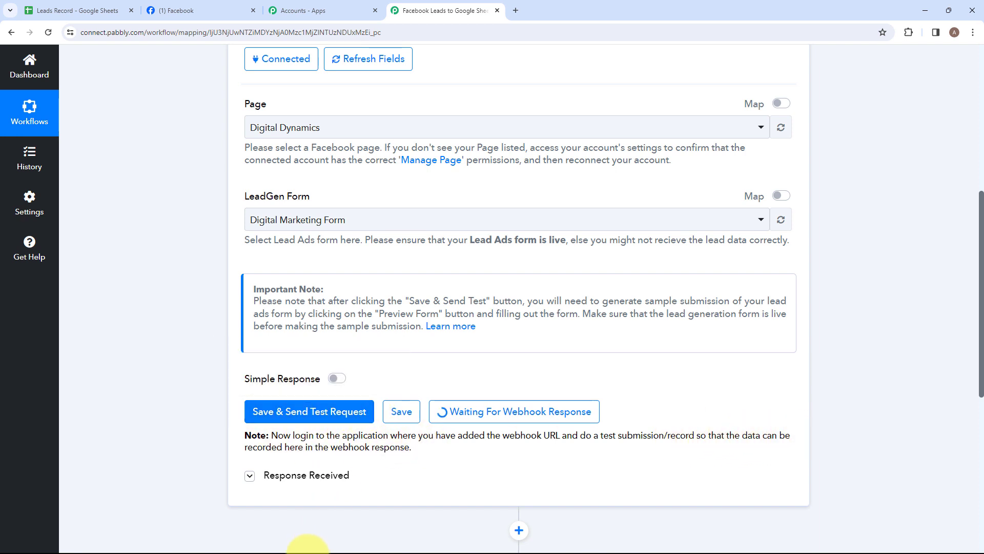
{"action": "scroll", "coordinate": [362, 494], "scroll_direction": "up", "scroll_amount": 2}
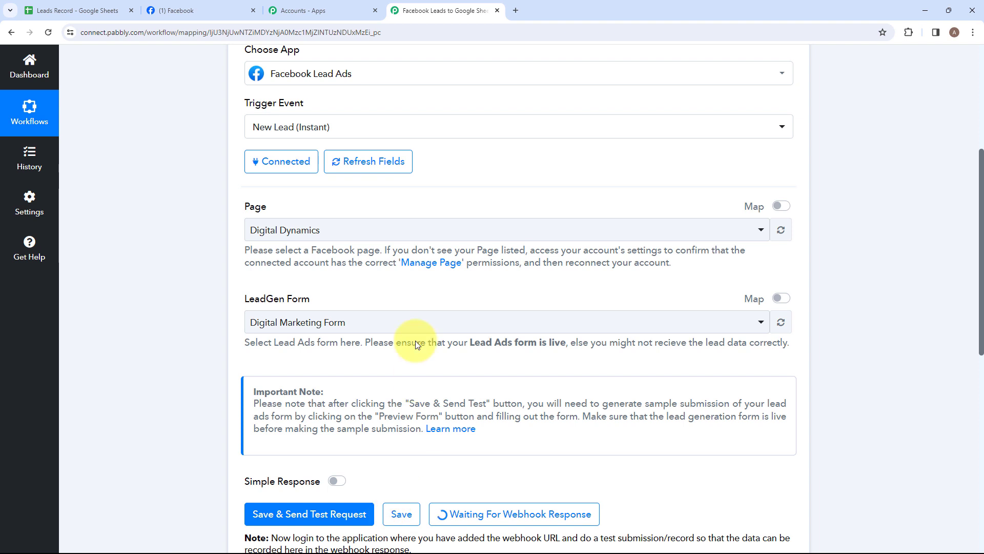
Step: Search the web for Meta for Developers in a new browser tab and open its website
{"action": "left_click", "coordinate": [516, 11]}
{"action": "left_click", "coordinate": [519, 31]}
{"action": "key", "text": "Caps_Lock"}
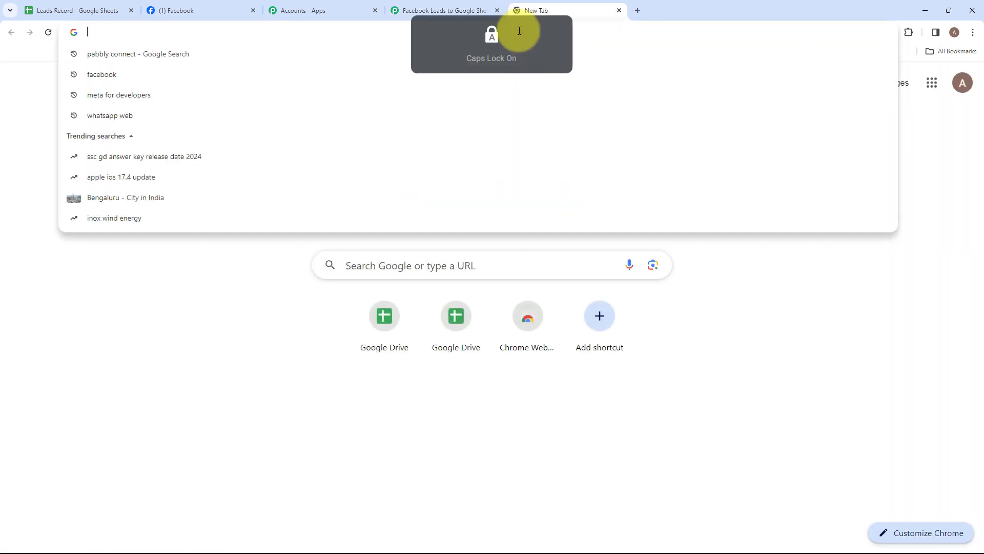
{"action": "type", "text": "M"}
{"action": "key", "text": "Caps_Lock"}
{"action": "type", "text": "eta"}
{"action": "left_click", "coordinate": [417, 54]}
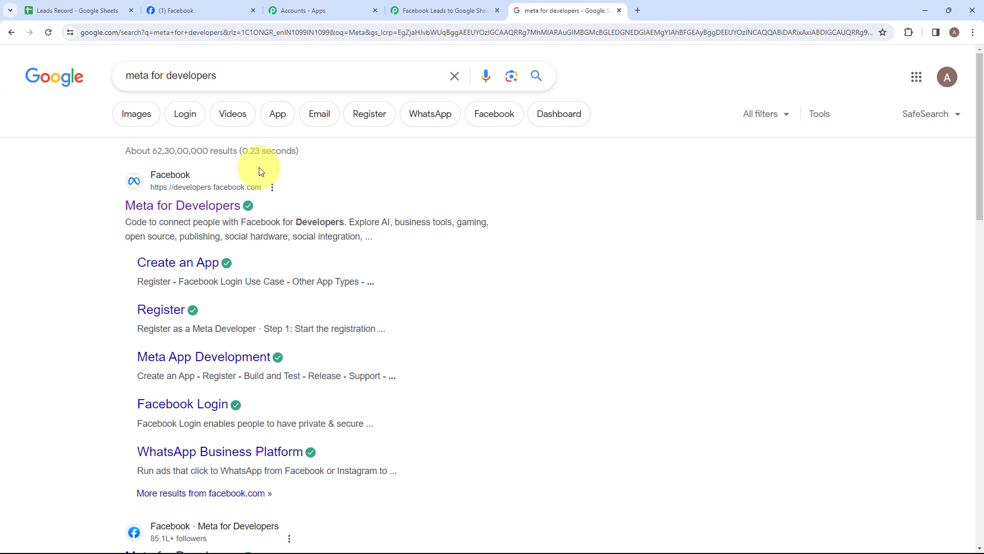
{"action": "left_click", "coordinate": [222, 207]}
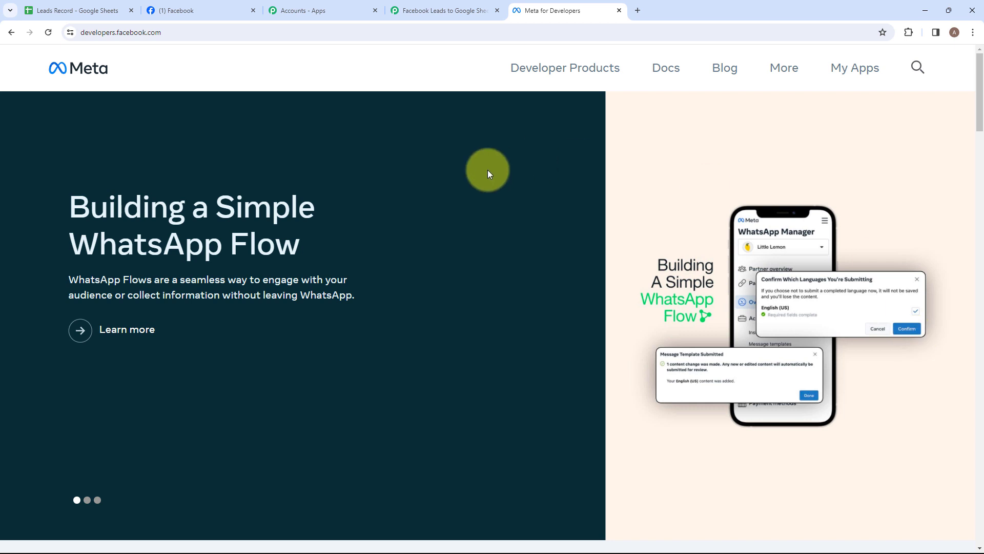
Step: Open the Lead Ads RTU Debug Tool from the Meta developer tools list
{"action": "left_click", "coordinate": [780, 68]}
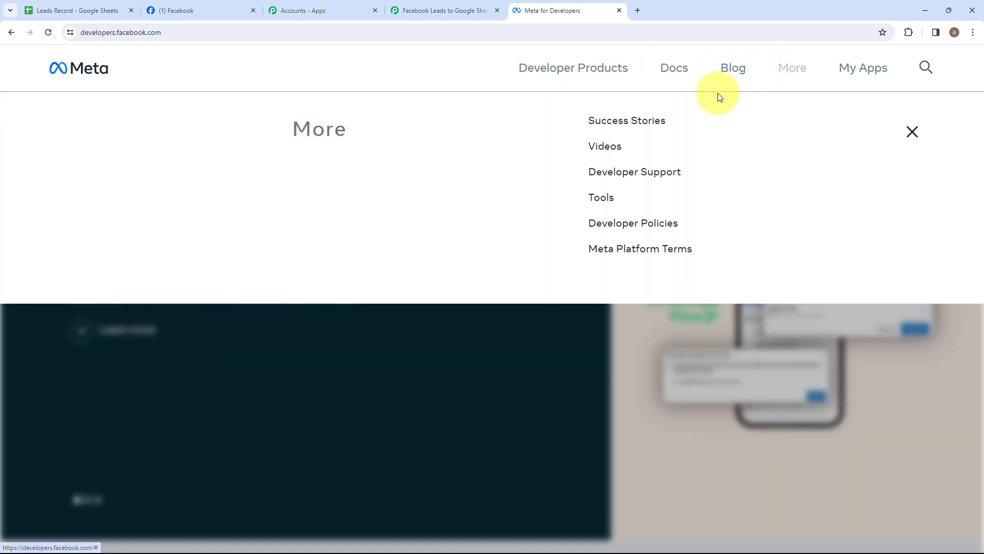
{"action": "left_click", "coordinate": [600, 208]}
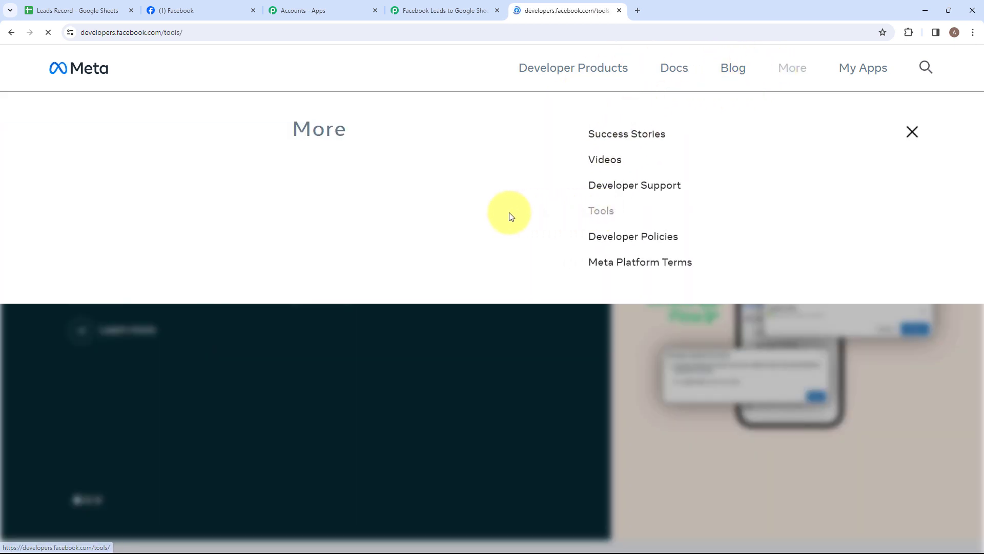
{"action": "scroll", "coordinate": [439, 333], "scroll_direction": "down", "scroll_amount": 5}
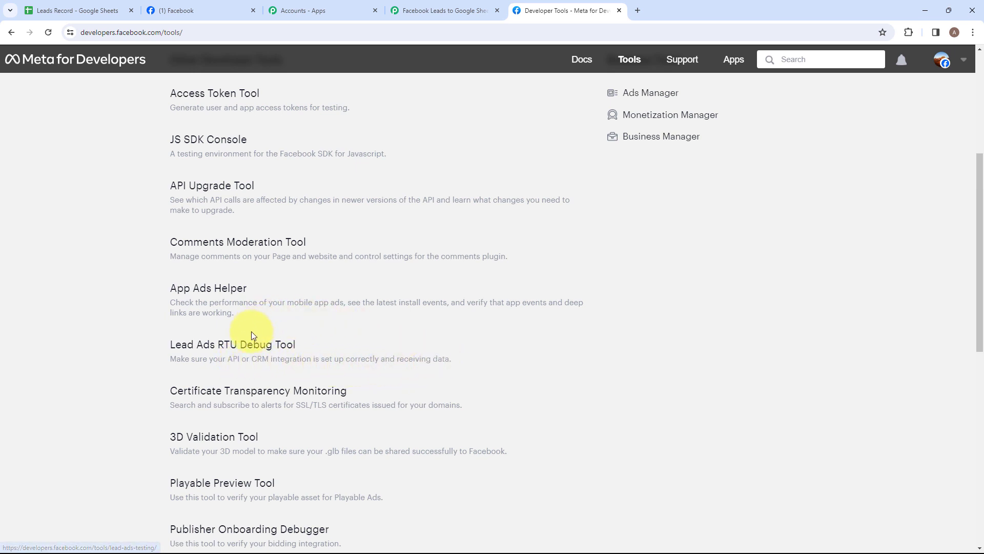
{"action": "left_click", "coordinate": [249, 348]}
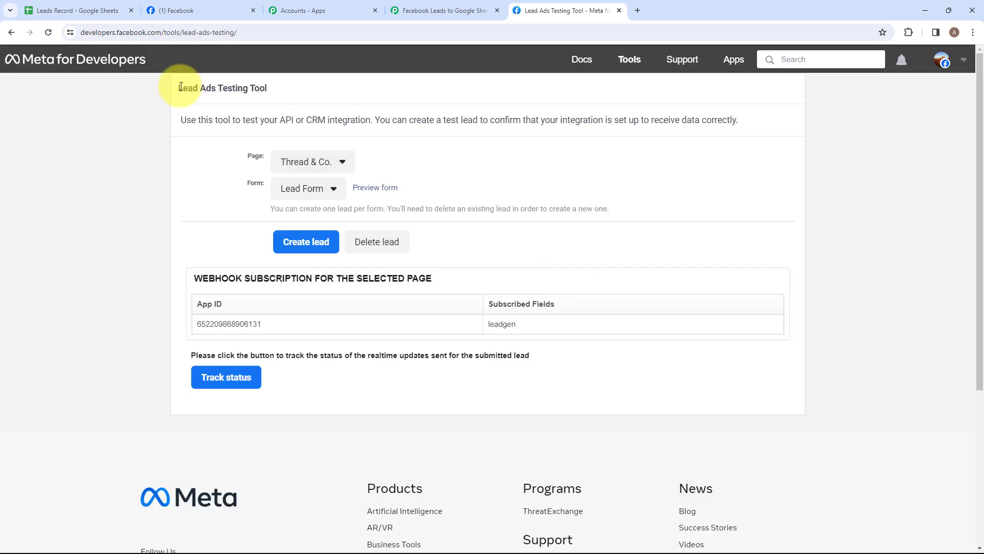
{"action": "left_click_drag", "start_coordinate": [181, 87], "coordinate": [265, 88]}
{"action": "left_click", "coordinate": [257, 100]}
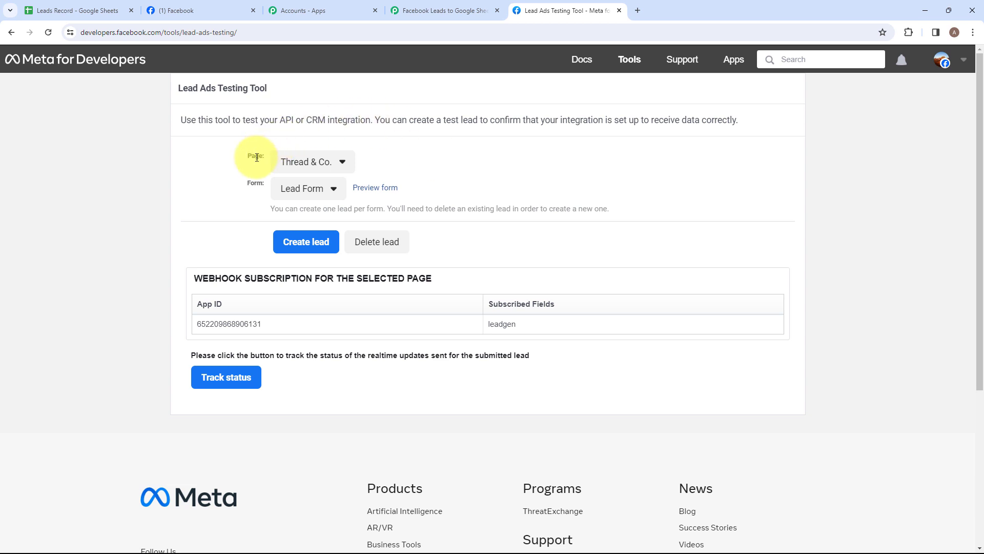
Step: Select the Digital Dynamics page with its Digital Marketing Form in the Lead Ads Testing Tool
{"action": "left_click", "coordinate": [329, 163]}
{"action": "scroll", "coordinate": [341, 281], "scroll_direction": "down", "scroll_amount": 2}
{"action": "left_click", "coordinate": [359, 461]}
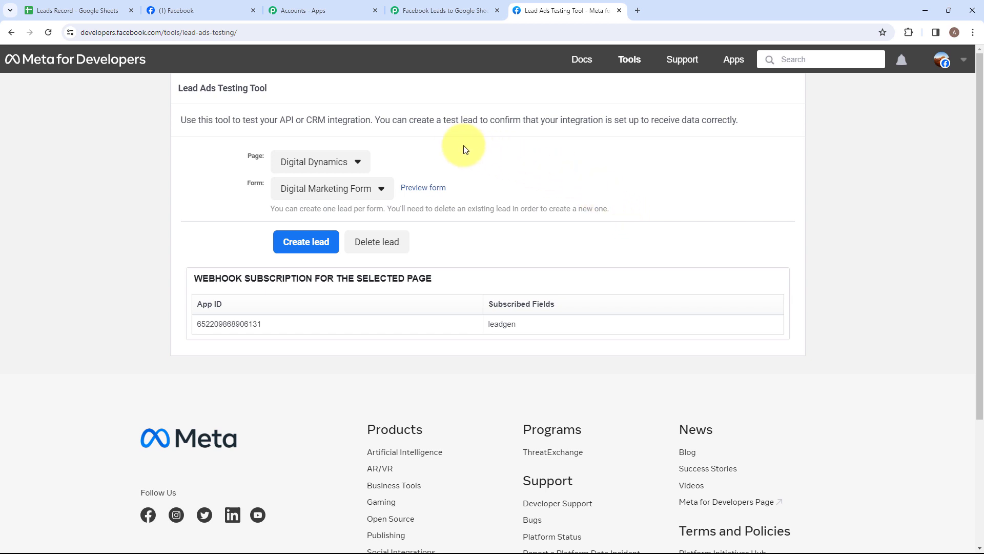
Step: Preview the Digital Marketing Form, fill in a test contact's full name, email and phone number, and submit the lead
{"action": "left_click", "coordinate": [423, 188]}
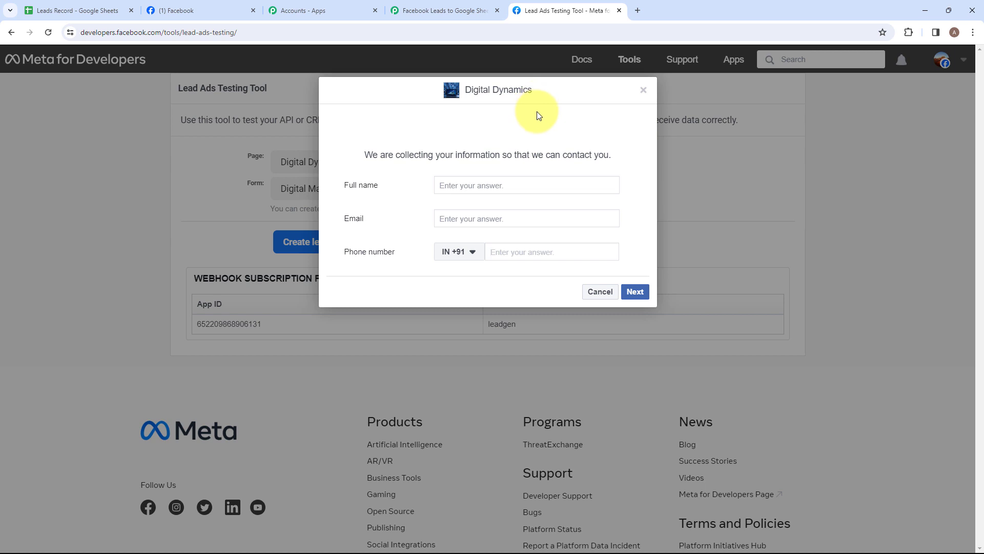
{"action": "left_click", "coordinate": [452, 188]}
{"action": "type", "text": "Dem"}
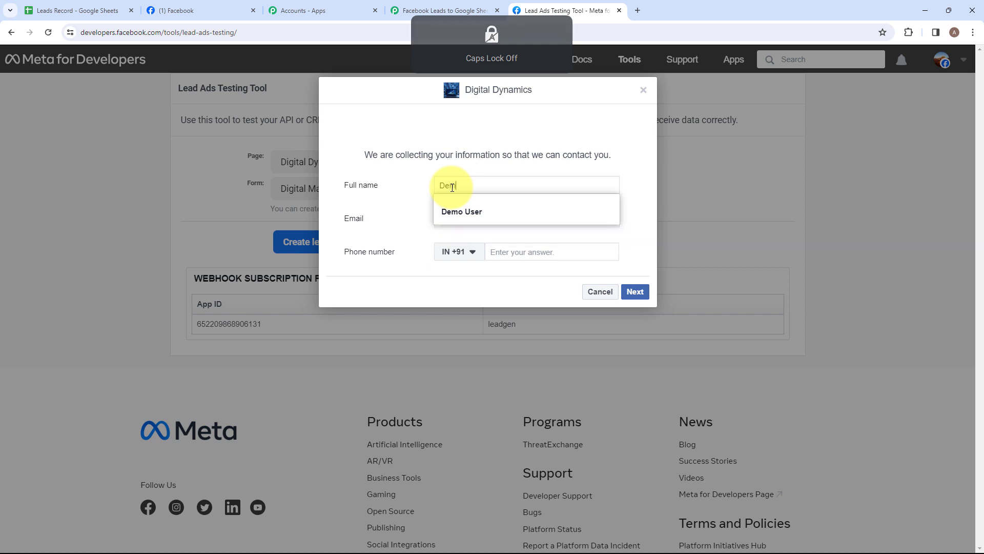
{"action": "left_click", "coordinate": [607, 218]}
{"action": "left_click", "coordinate": [636, 291]}
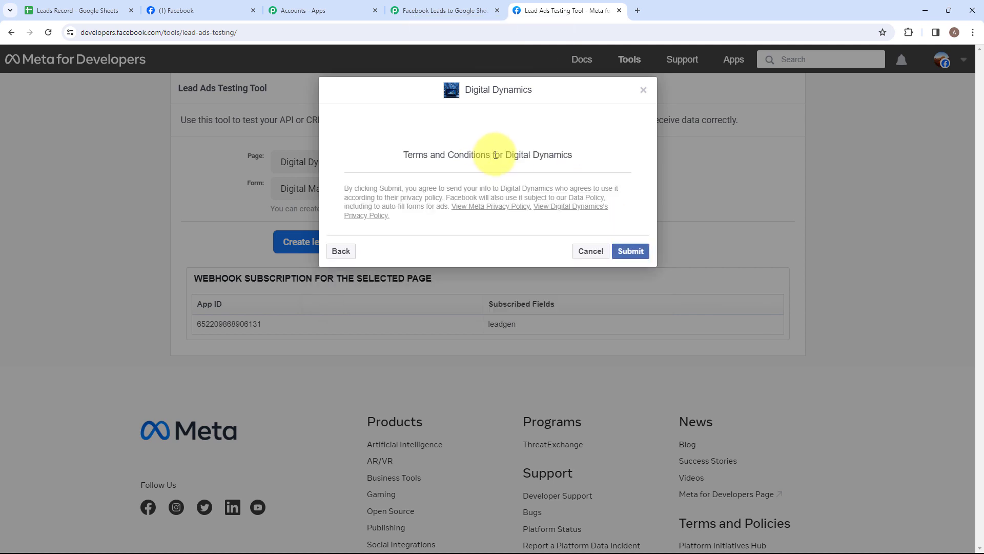
{"action": "left_click", "coordinate": [632, 252]}
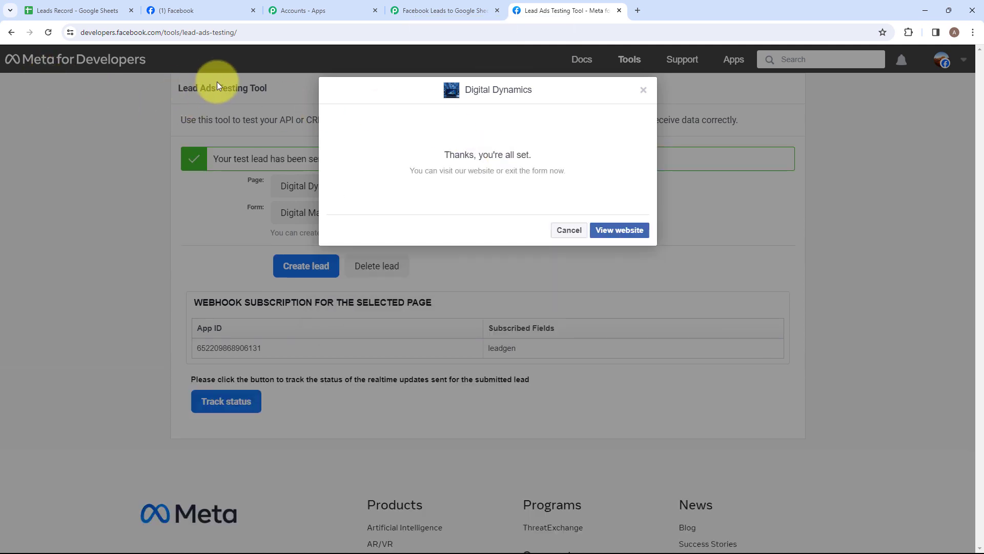
{"action": "left_click", "coordinate": [643, 90]}
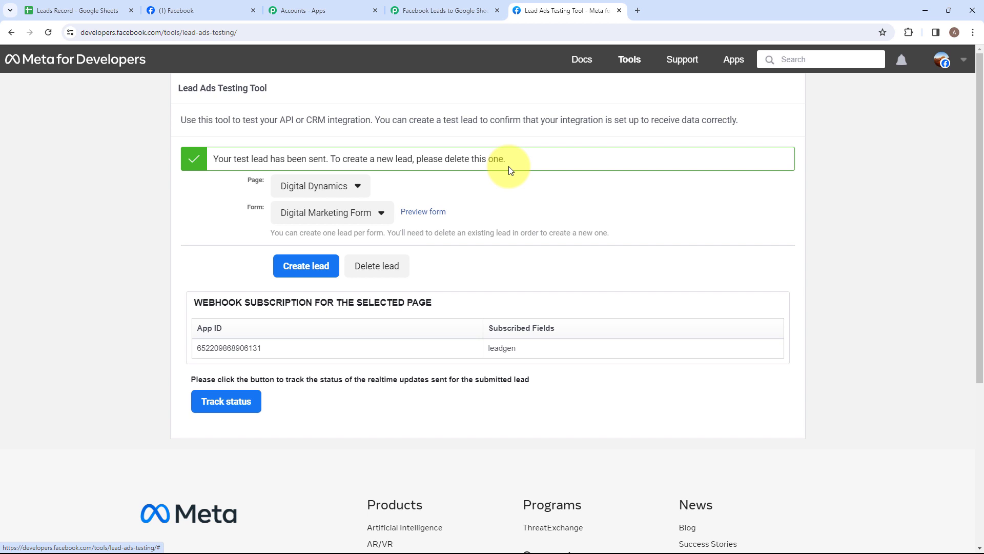
Step: Switch back to the Pabbly Connect workflow and check the full name, email and phone number in the trigger's received response
{"action": "left_click", "coordinate": [456, 9]}
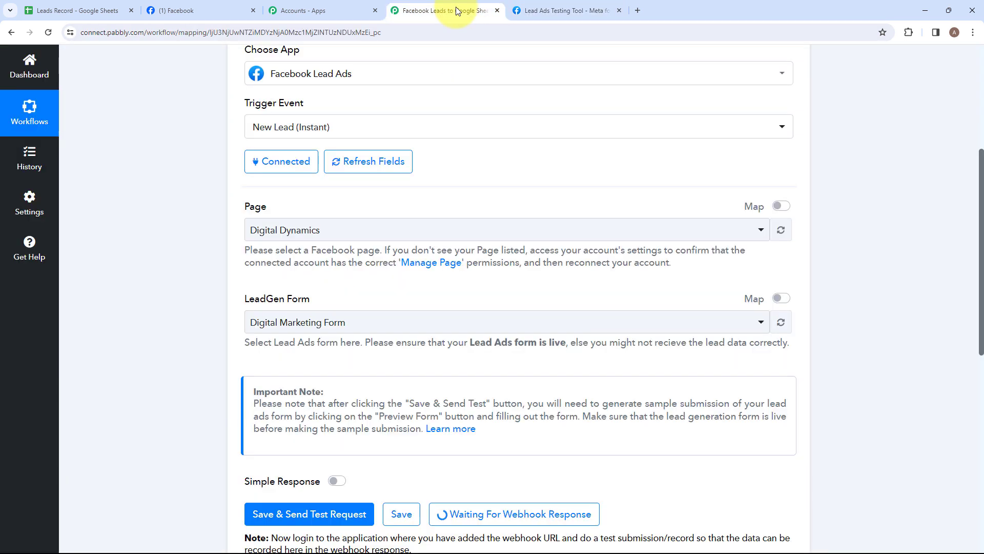
{"action": "scroll", "coordinate": [476, 381], "scroll_direction": "down", "scroll_amount": 9}
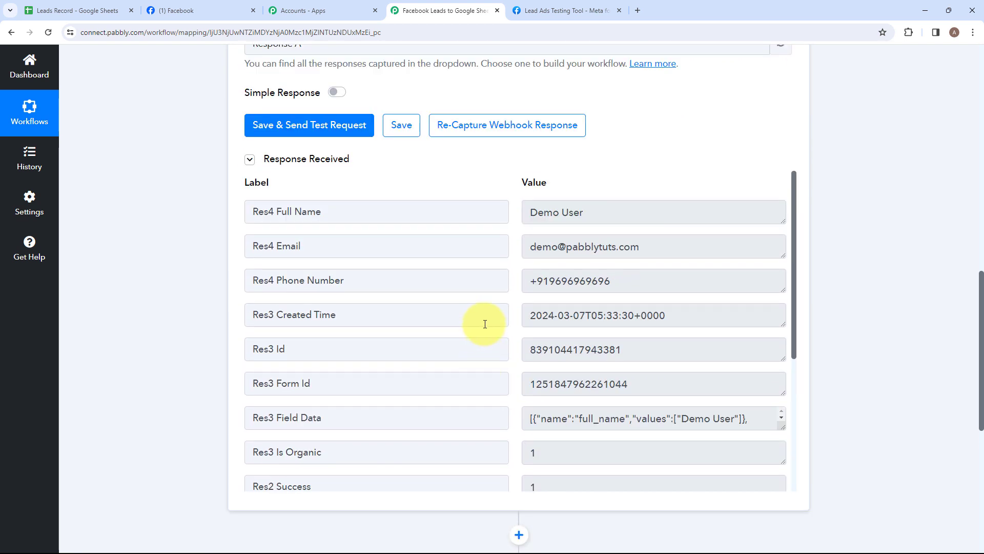
{"action": "left_click_drag", "start_coordinate": [600, 215], "coordinate": [500, 213]}
{"action": "left_click_drag", "start_coordinate": [647, 249], "coordinate": [499, 253]}
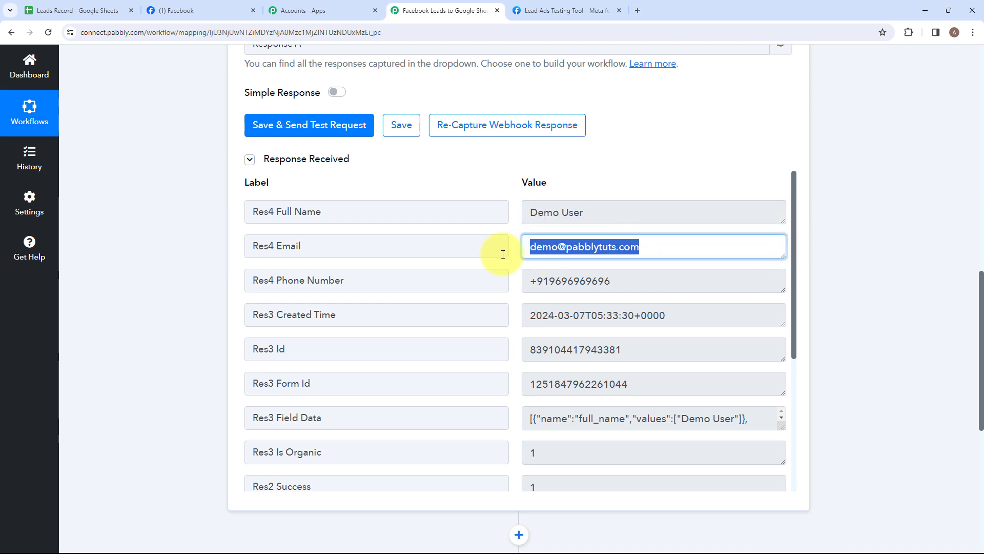
{"action": "left_click_drag", "start_coordinate": [663, 282], "coordinate": [500, 285]}
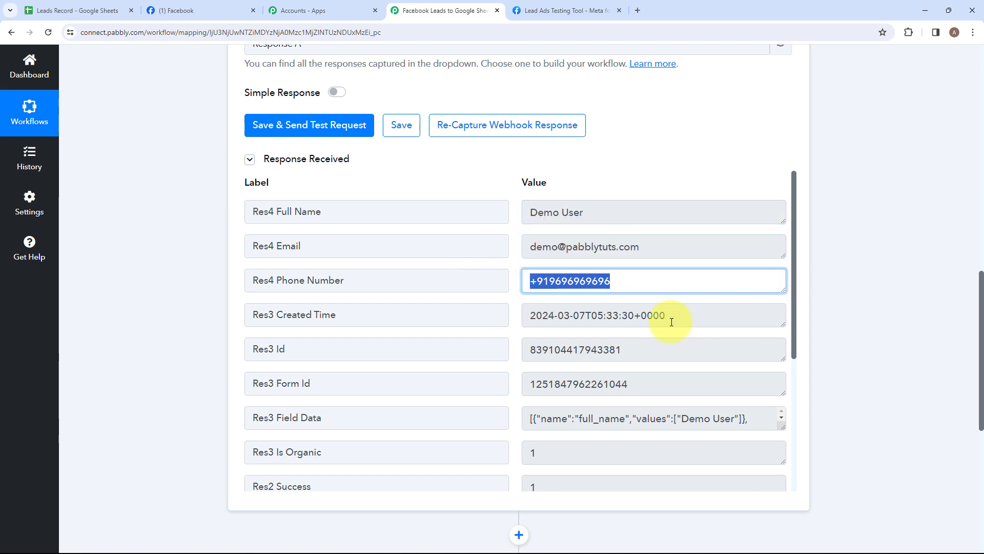
{"action": "left_click", "coordinate": [660, 364]}
{"action": "scroll", "coordinate": [659, 364], "scroll_direction": "down", "scroll_amount": 5}
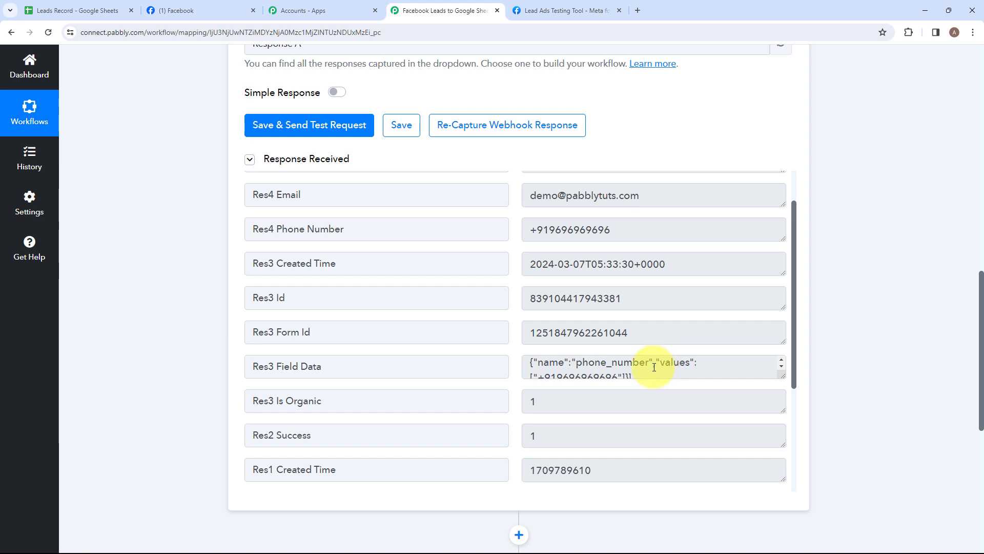
{"action": "scroll", "coordinate": [556, 408], "scroll_direction": "down", "scroll_amount": 4}
{"action": "scroll", "coordinate": [559, 503], "scroll_direction": "down", "scroll_amount": 2}
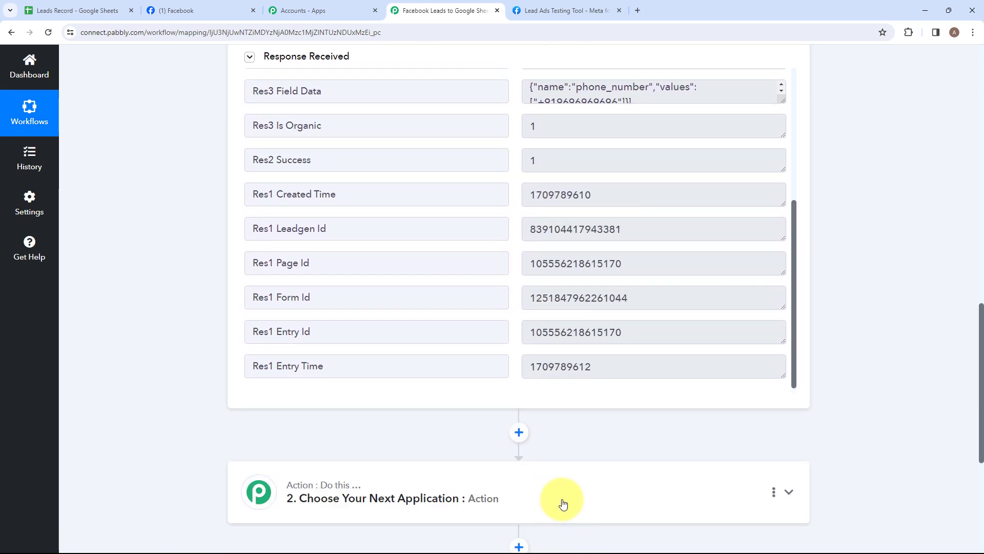
Step: Choose Google Sheets as the application for the workflow's action step
{"action": "scroll", "coordinate": [563, 504], "scroll_direction": "down", "scroll_amount": 2}
{"action": "left_click", "coordinate": [552, 396]}
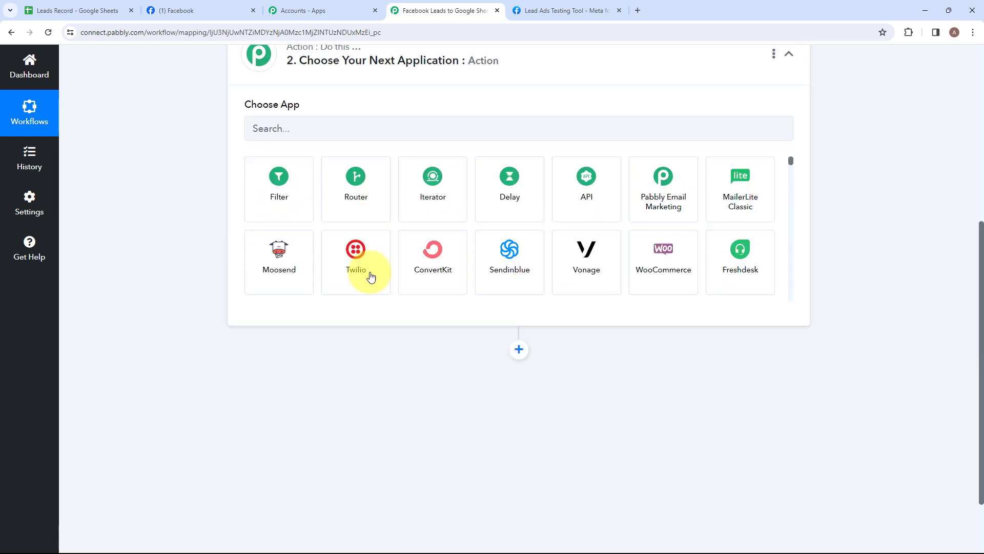
{"action": "scroll", "coordinate": [369, 272], "scroll_direction": "up", "scroll_amount": 3}
{"action": "left_click", "coordinate": [376, 266]}
{"action": "key", "text": "Caps_Lock"}
{"action": "type", "text": "G"}
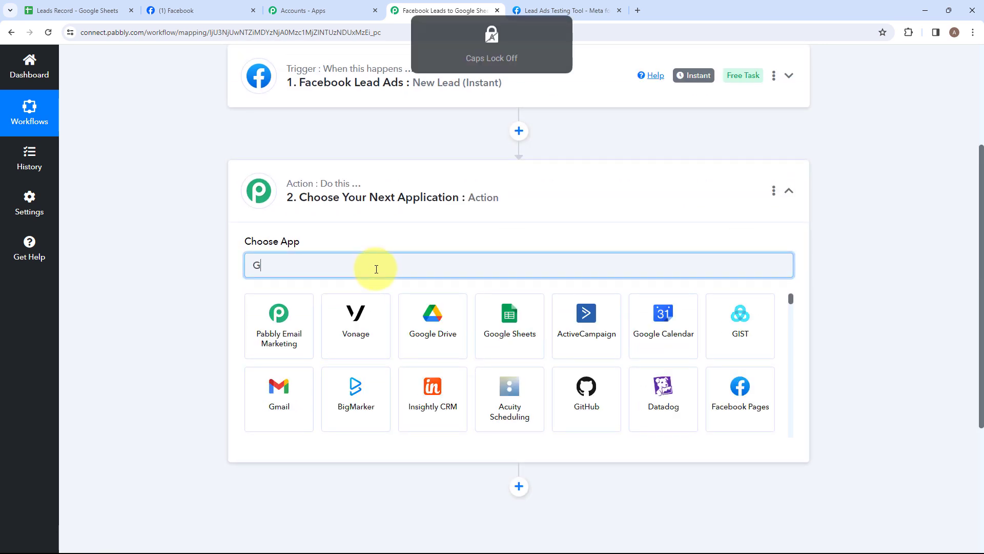
{"action": "type", "text": "oog"}
{"action": "left_click", "coordinate": [369, 327]}
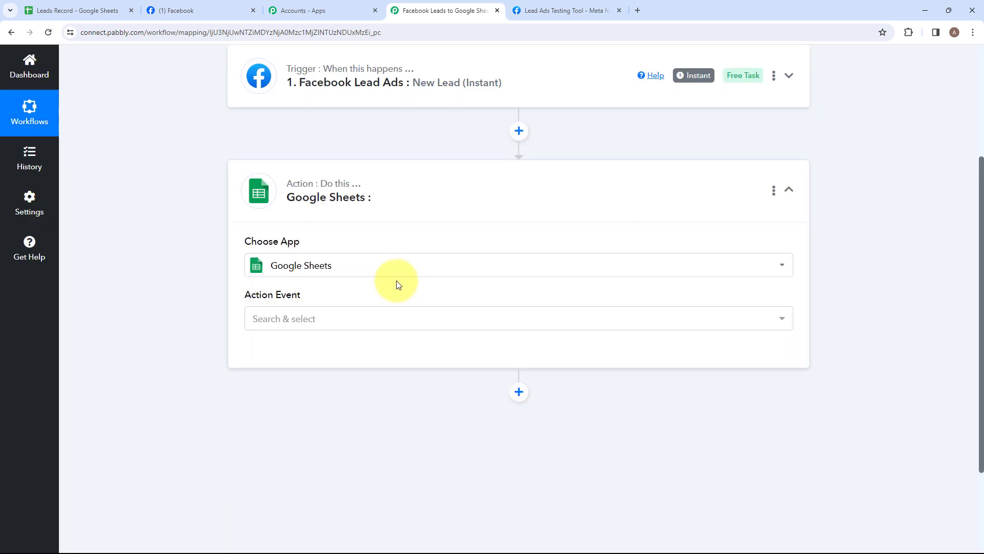
Step: Set the Google Sheets action event to Add New Row
{"action": "left_click", "coordinate": [323, 324]}
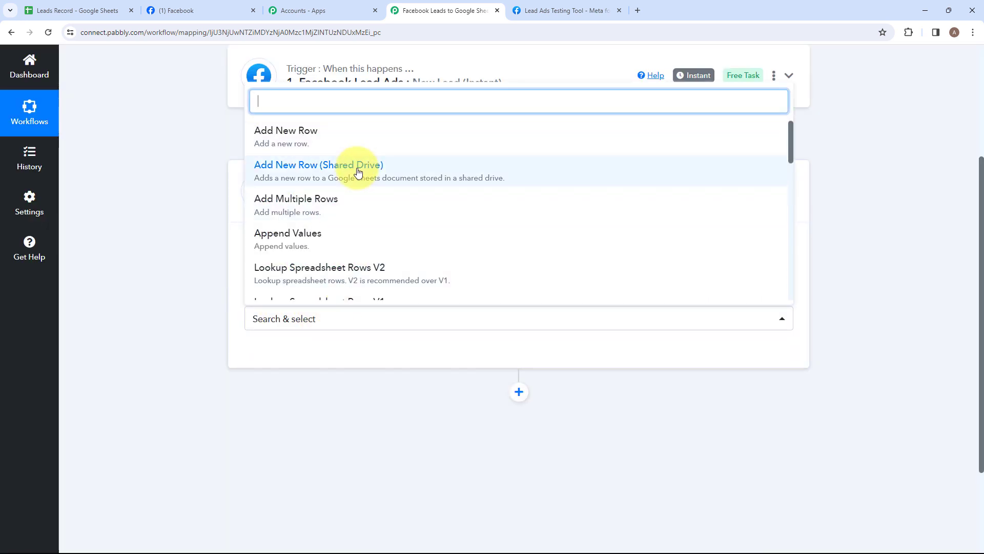
{"action": "scroll", "coordinate": [366, 229], "scroll_direction": "down", "scroll_amount": 2}
{"action": "scroll", "coordinate": [365, 230], "scroll_direction": "down", "scroll_amount": 5}
{"action": "scroll", "coordinate": [365, 229], "scroll_direction": "up", "scroll_amount": 8}
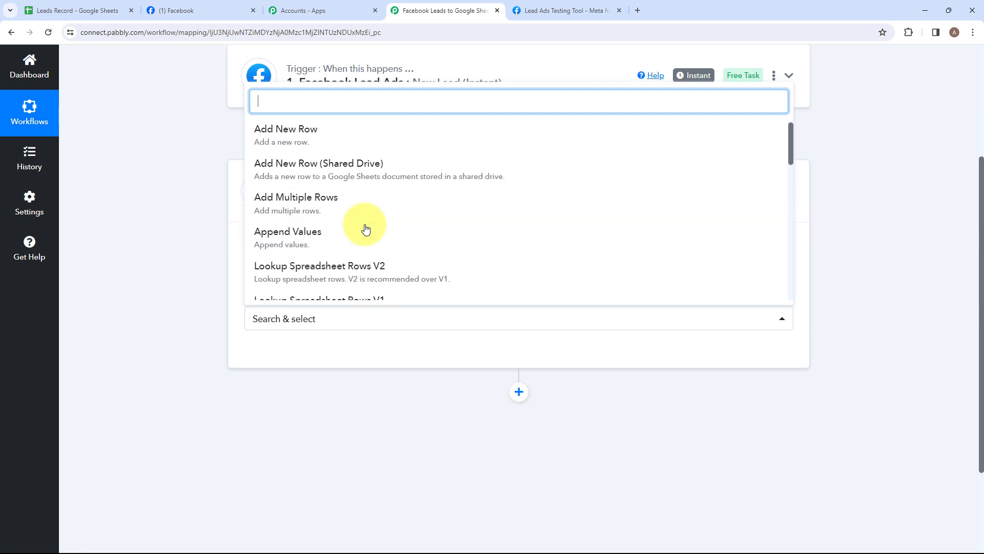
{"action": "left_click", "coordinate": [368, 149]}
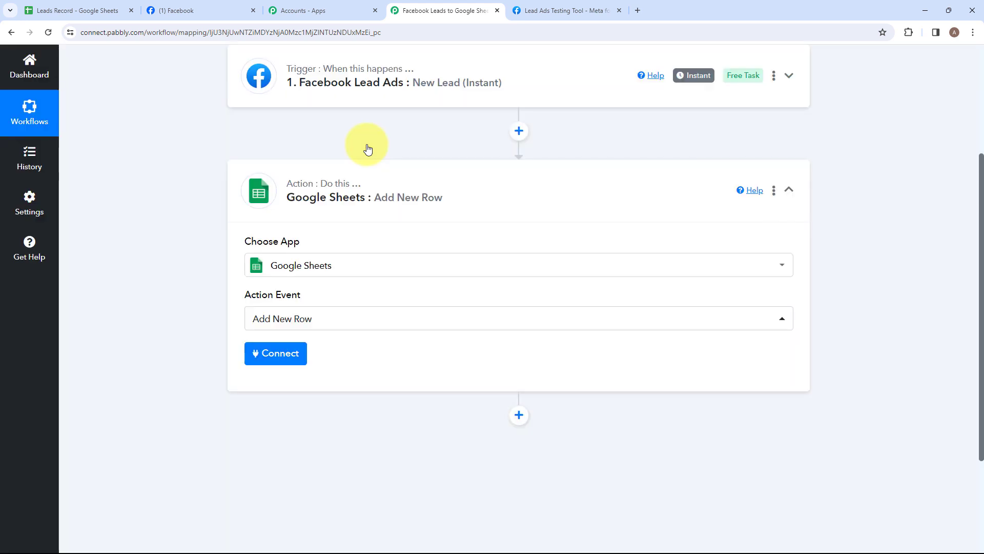
Step: Connect the action to Google Sheets through a new connection, signing in with the Google account and granting access
{"action": "left_click", "coordinate": [275, 354]}
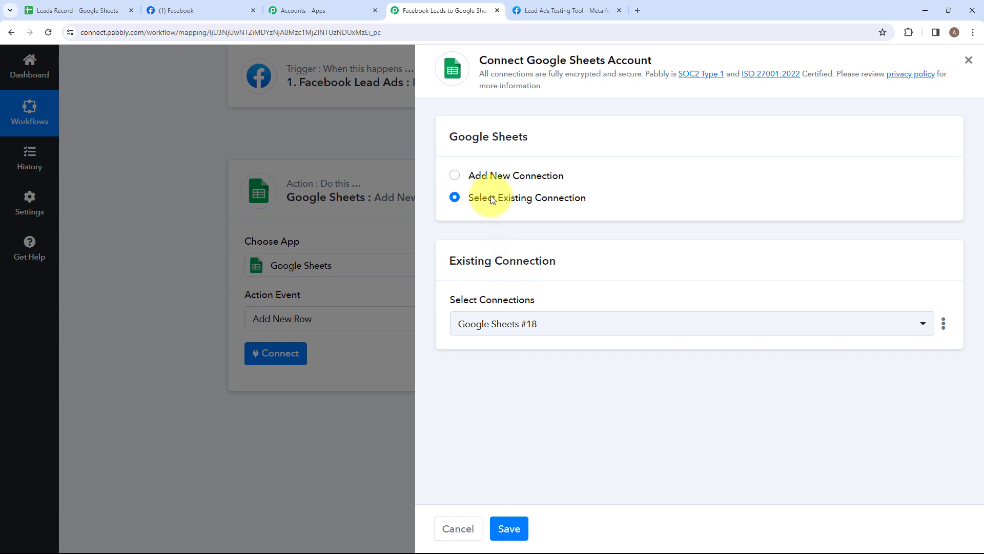
{"action": "left_click", "coordinate": [455, 176]}
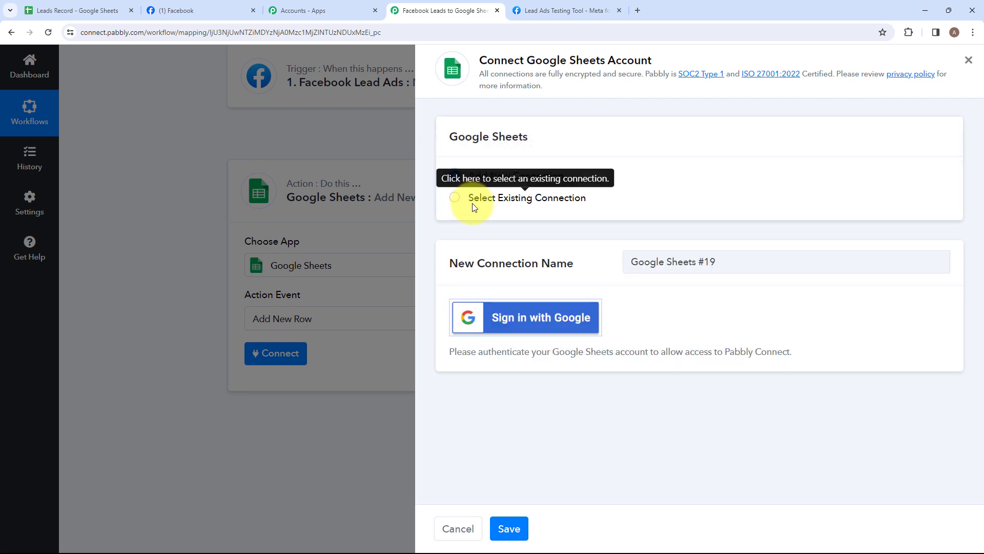
{"action": "left_click", "coordinate": [523, 320]}
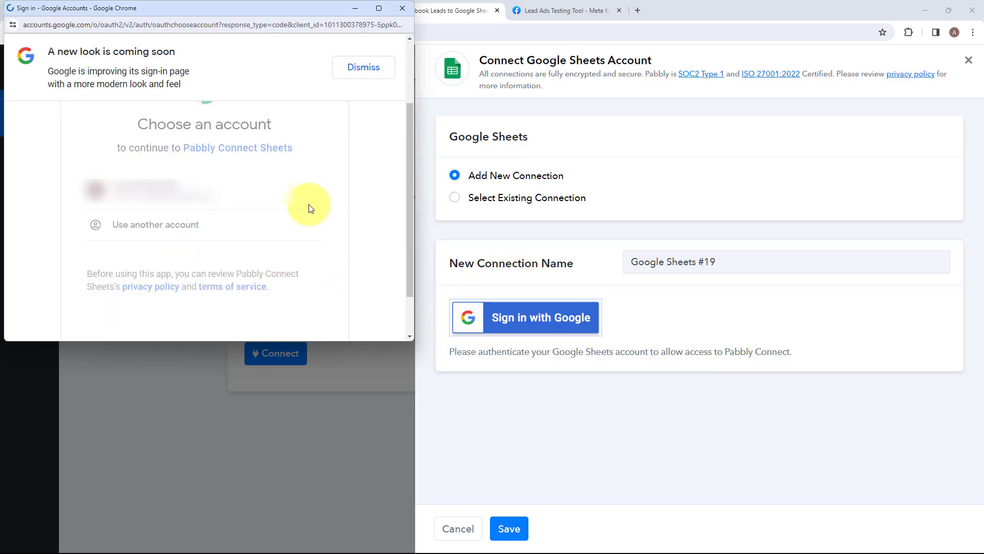
{"action": "left_click", "coordinate": [309, 204]}
{"action": "scroll", "coordinate": [305, 216], "scroll_direction": "down", "scroll_amount": 5}
{"action": "left_click", "coordinate": [293, 259]}
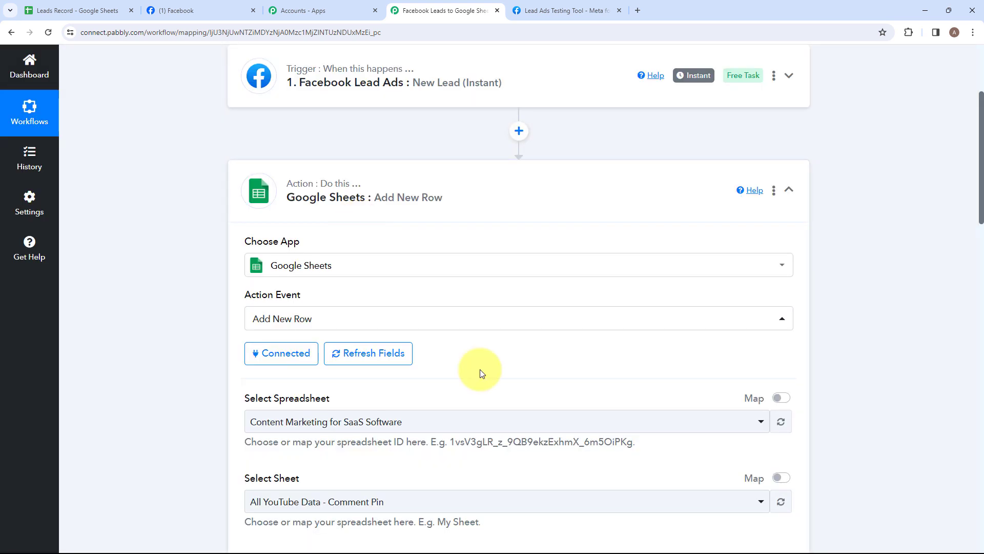
{"action": "scroll", "coordinate": [474, 376], "scroll_direction": "down", "scroll_amount": 3}
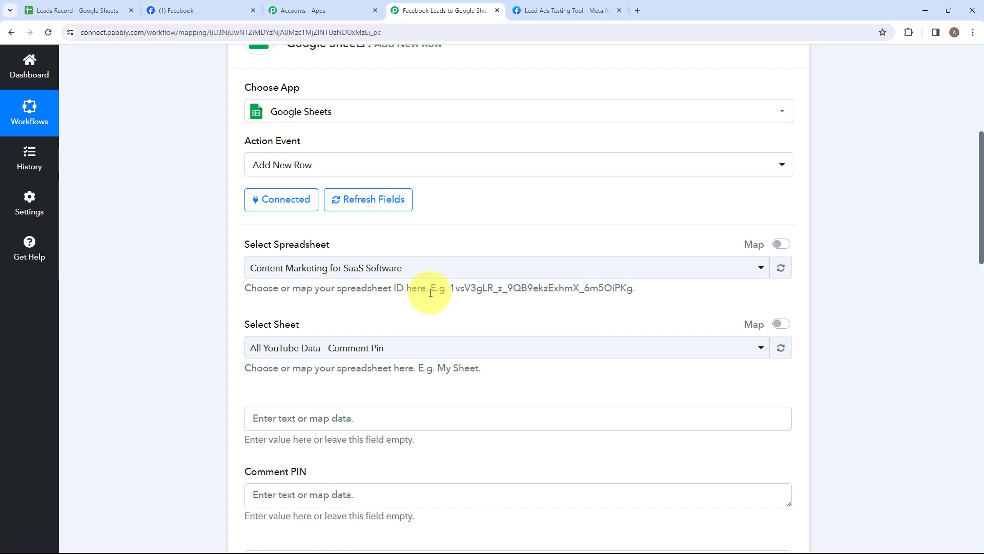
Step: Select the Leads Record spreadsheet for the action and check its Sheet1 in Google Sheets
{"action": "left_click", "coordinate": [422, 272]}
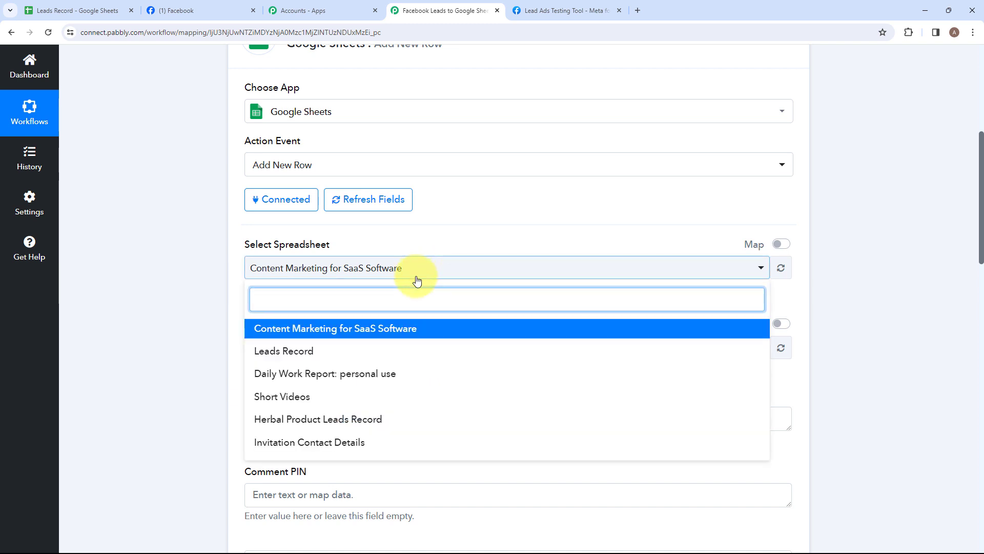
{"action": "left_click", "coordinate": [355, 351]}
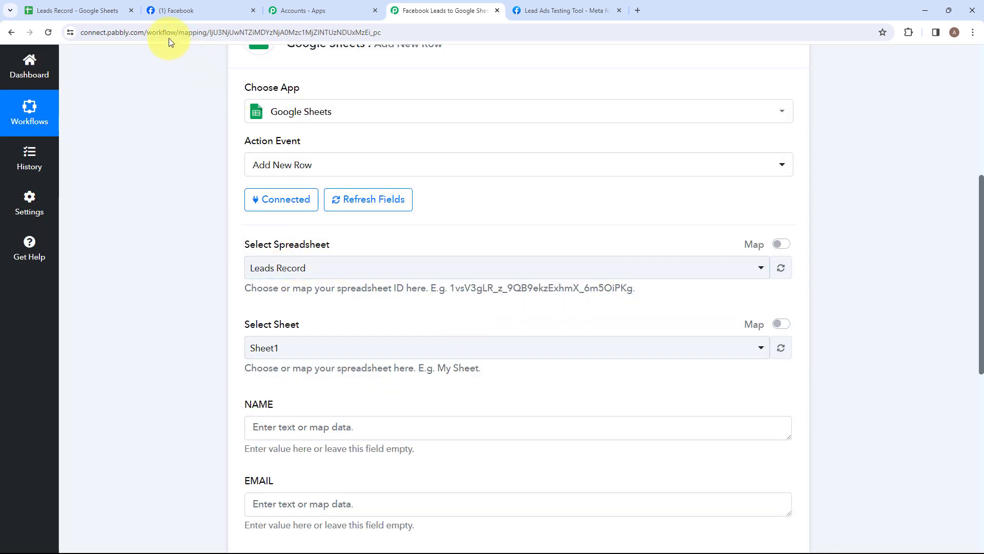
{"action": "left_click", "coordinate": [77, 11]}
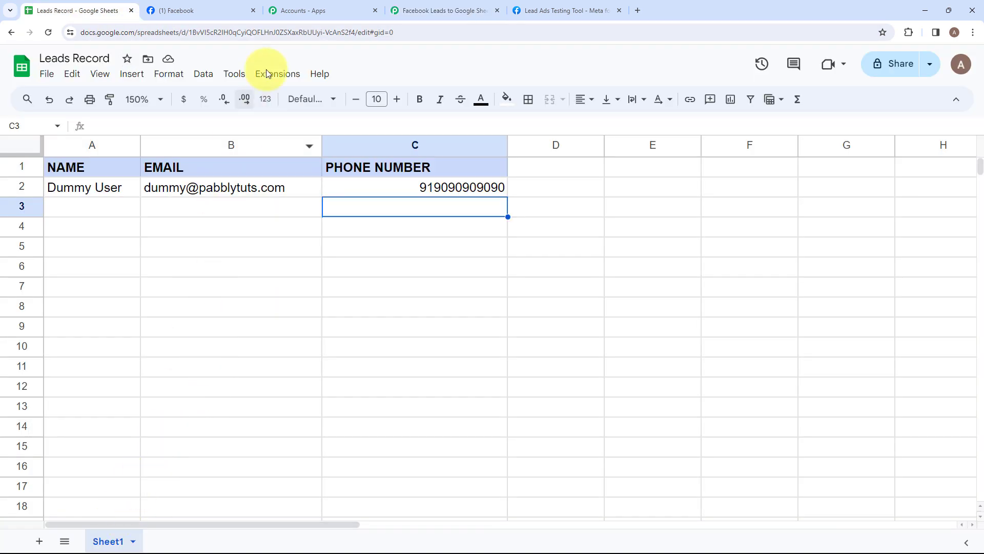
{"action": "left_click", "coordinate": [445, 8]}
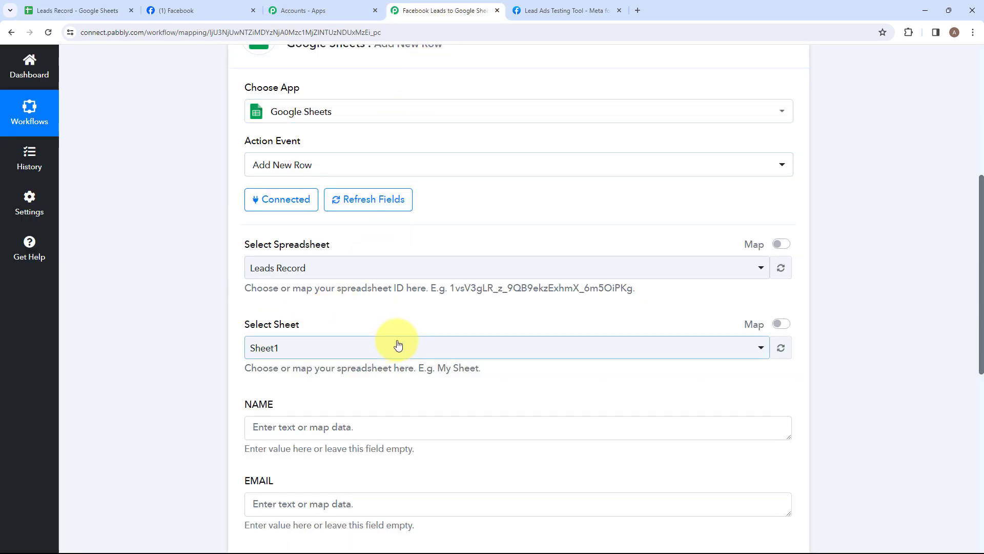
Step: Compare the Name, Email and Phone Number columns of the Leads Record spreadsheet with the mapping fields in the Google Sheets action
{"action": "left_click", "coordinate": [72, 9]}
{"action": "left_click", "coordinate": [128, 206]}
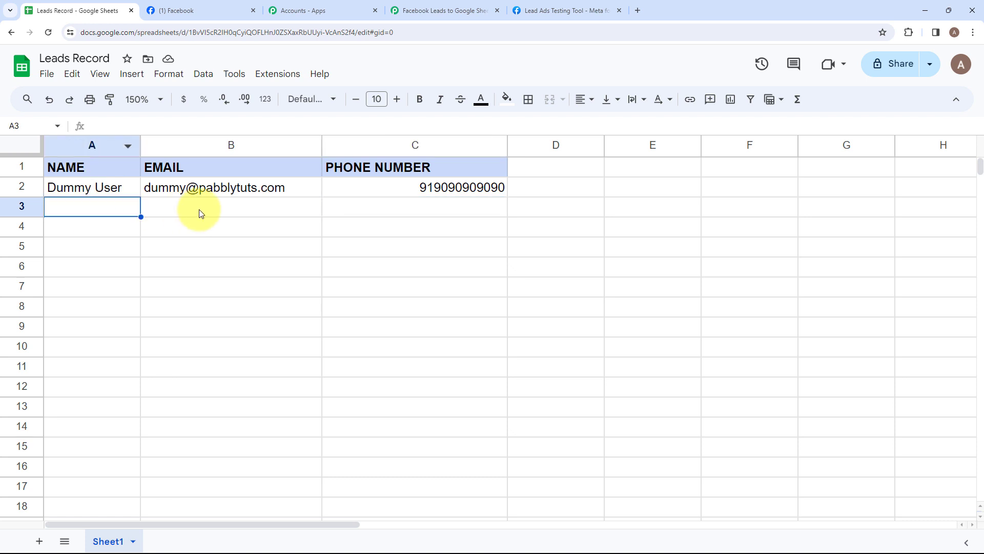
{"action": "left_click", "coordinate": [205, 210]}
{"action": "left_click", "coordinate": [375, 222]}
{"action": "left_click", "coordinate": [438, 10]}
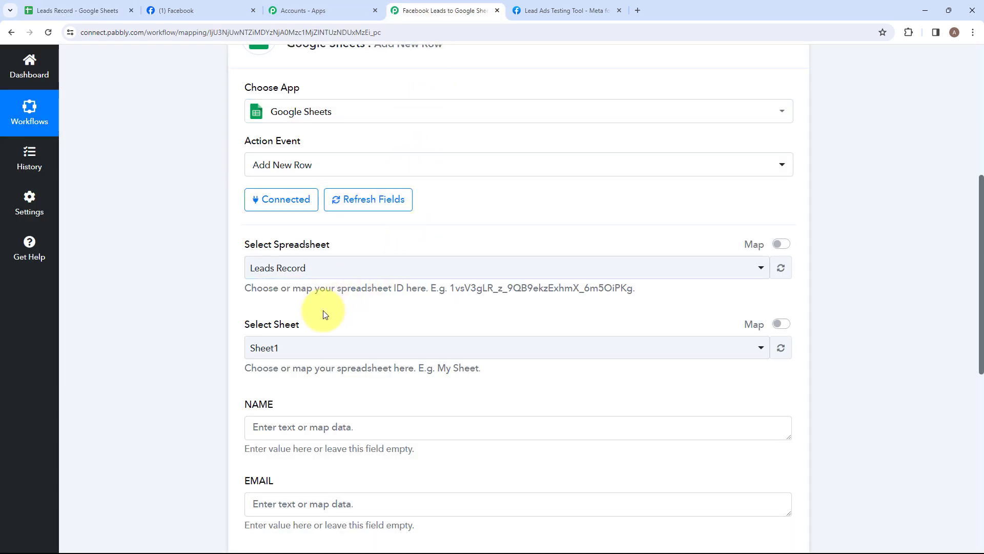
{"action": "scroll", "coordinate": [323, 313], "scroll_direction": "down", "scroll_amount": 2}
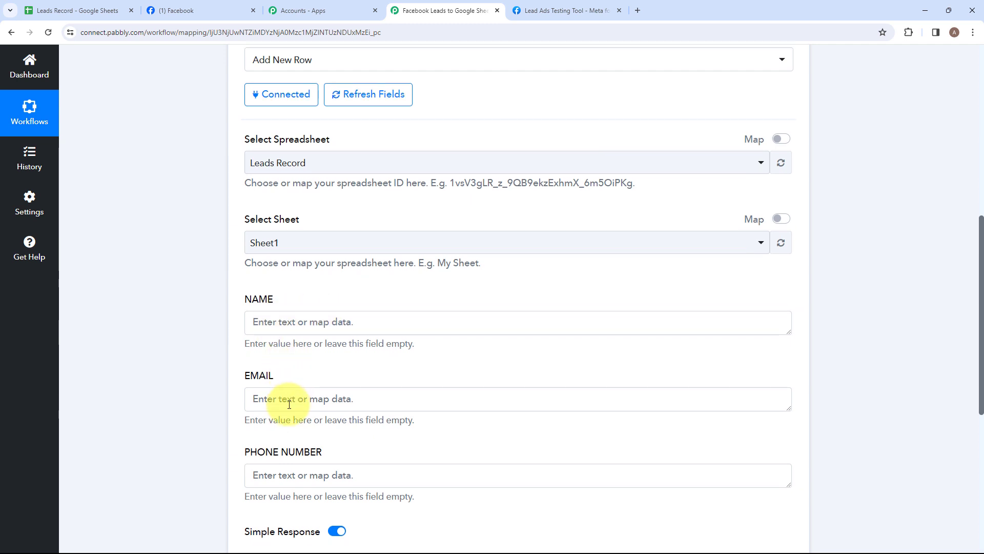
{"action": "scroll", "coordinate": [287, 400], "scroll_direction": "down", "scroll_amount": 1}
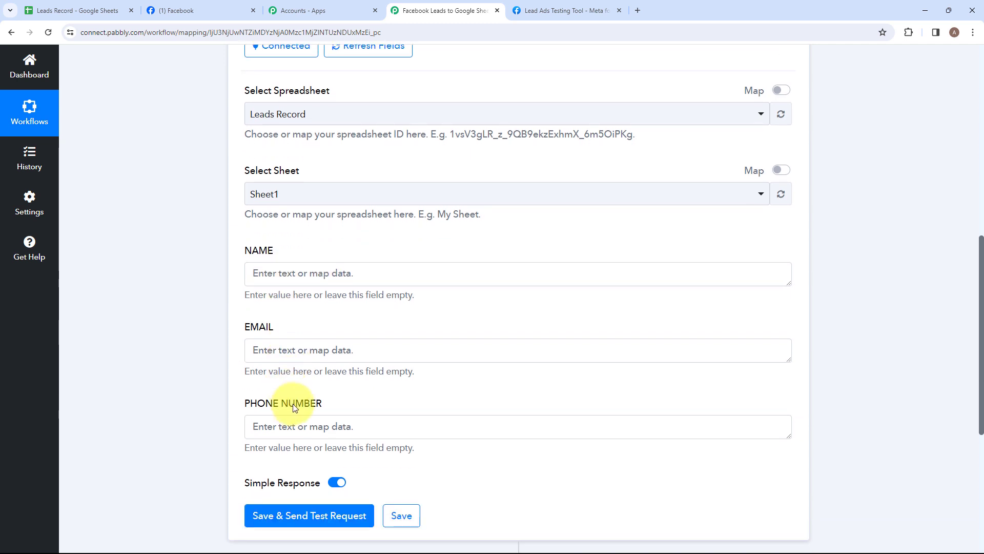
{"action": "left_click", "coordinate": [70, 7]}
{"action": "left_click", "coordinate": [85, 211]}
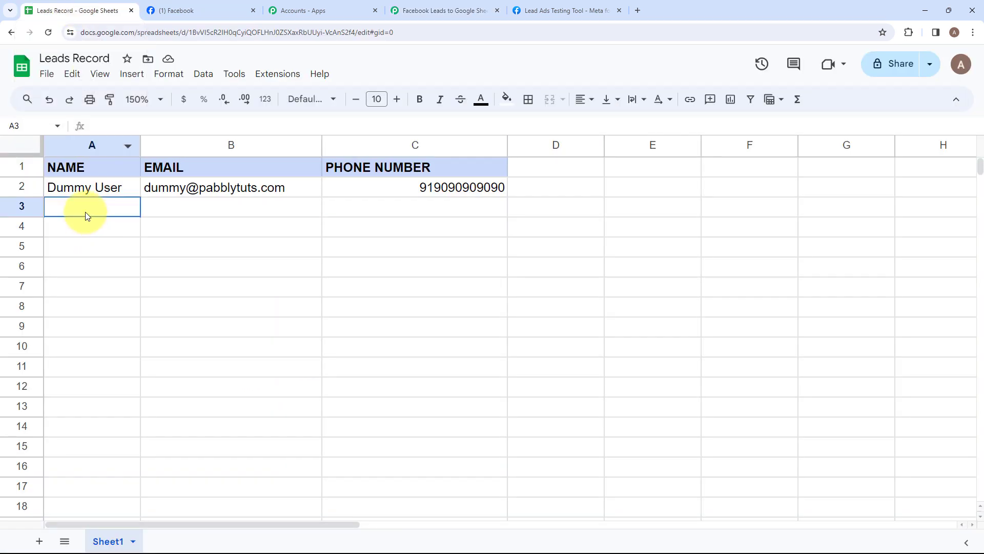
{"action": "left_click", "coordinate": [307, 212]}
{"action": "left_click", "coordinate": [328, 208]}
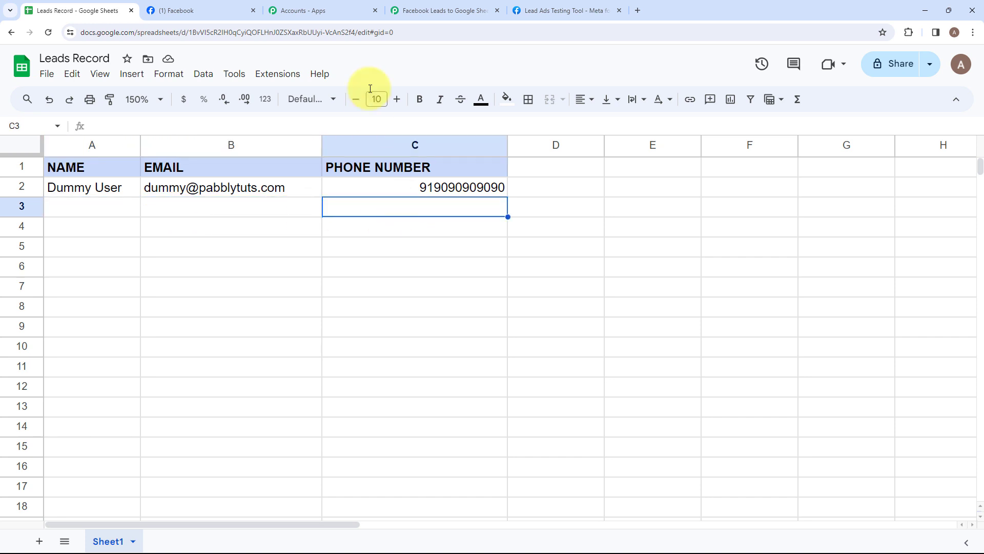
{"action": "left_click", "coordinate": [434, 9]}
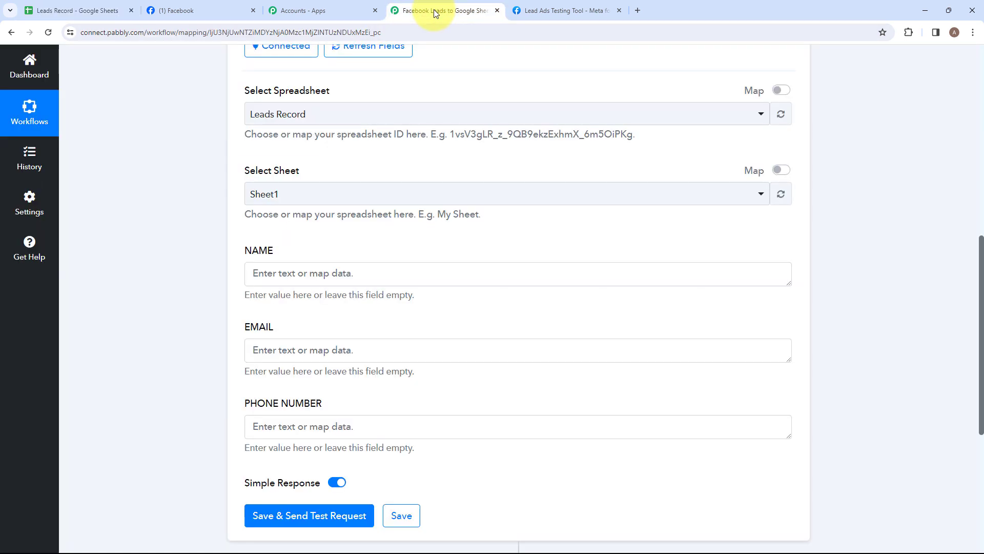
Step: Map the action's NAME field to Res4 Full Name from the Facebook Lead Ads trigger
{"action": "left_click", "coordinate": [331, 275]}
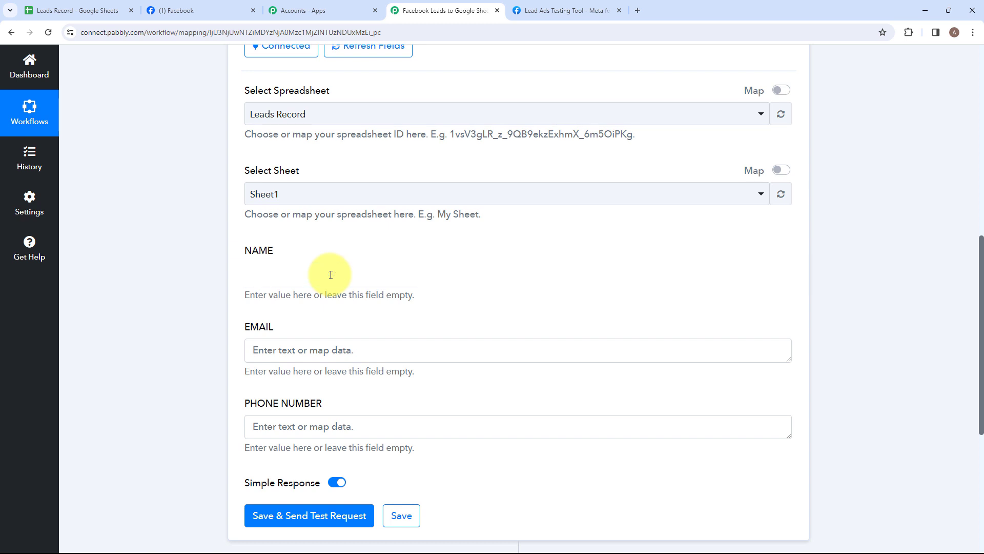
{"action": "left_click", "coordinate": [341, 376]}
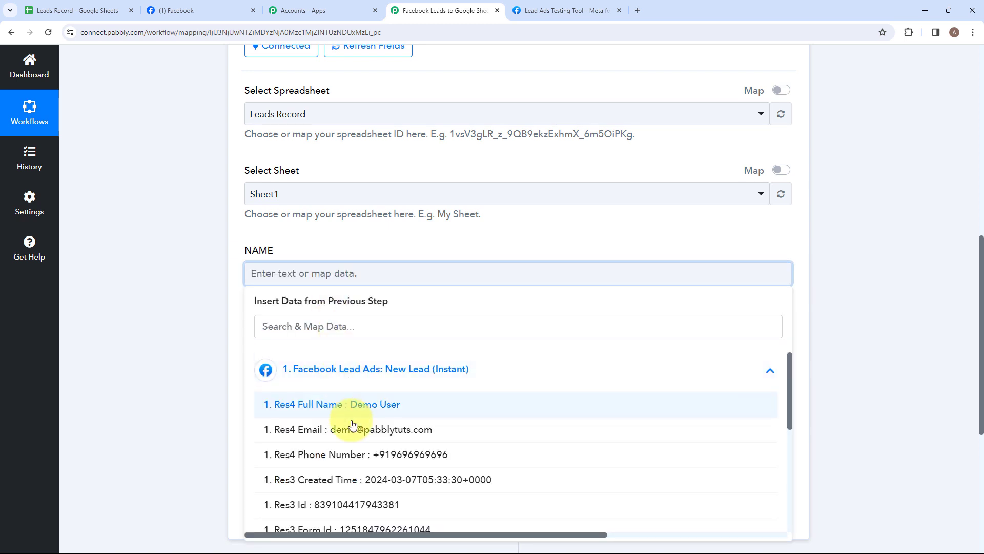
{"action": "left_click", "coordinate": [352, 406]}
{"action": "left_click", "coordinate": [196, 376]}
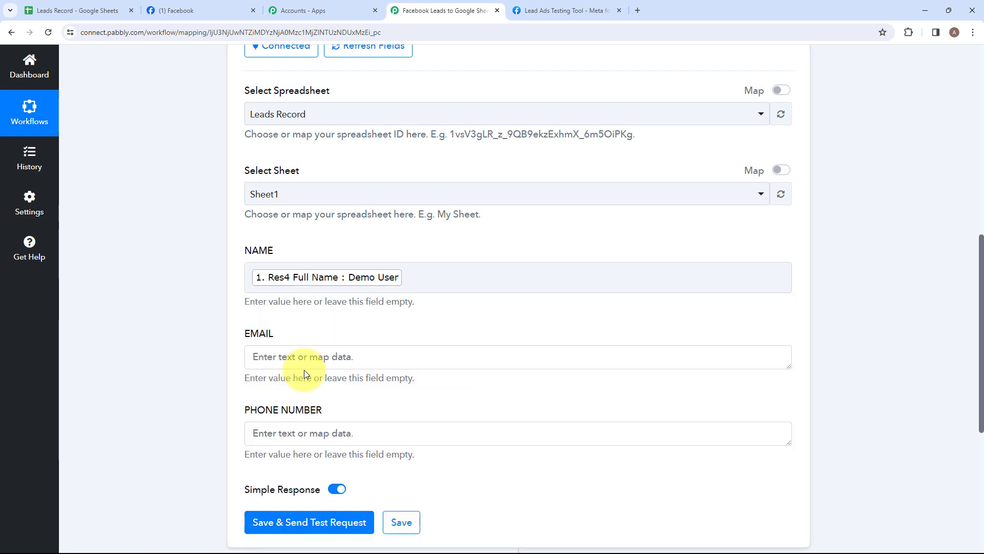
Step: Map the EMAIL field to Res4 Email from the Facebook Lead Ads trigger
{"action": "left_click", "coordinate": [280, 358]}
{"action": "left_click", "coordinate": [280, 446]}
{"action": "left_click", "coordinate": [286, 510]}
{"action": "left_click", "coordinate": [232, 483]}
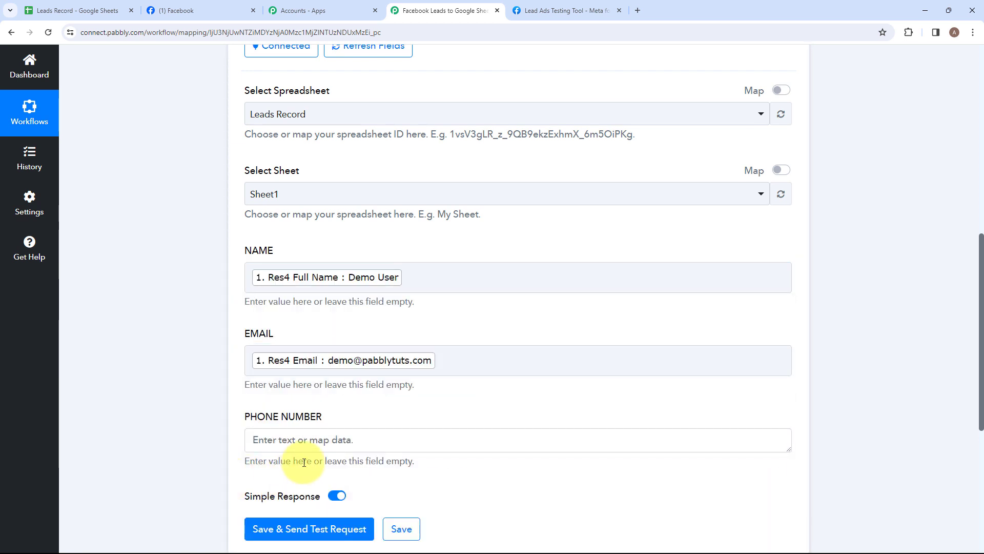
Step: Map the PHONE NUMBER field to Res4 Phone Number from the Facebook Lead Ads trigger
{"action": "left_click", "coordinate": [309, 439]}
{"action": "scroll", "coordinate": [339, 536], "scroll_direction": "down", "scroll_amount": 2}
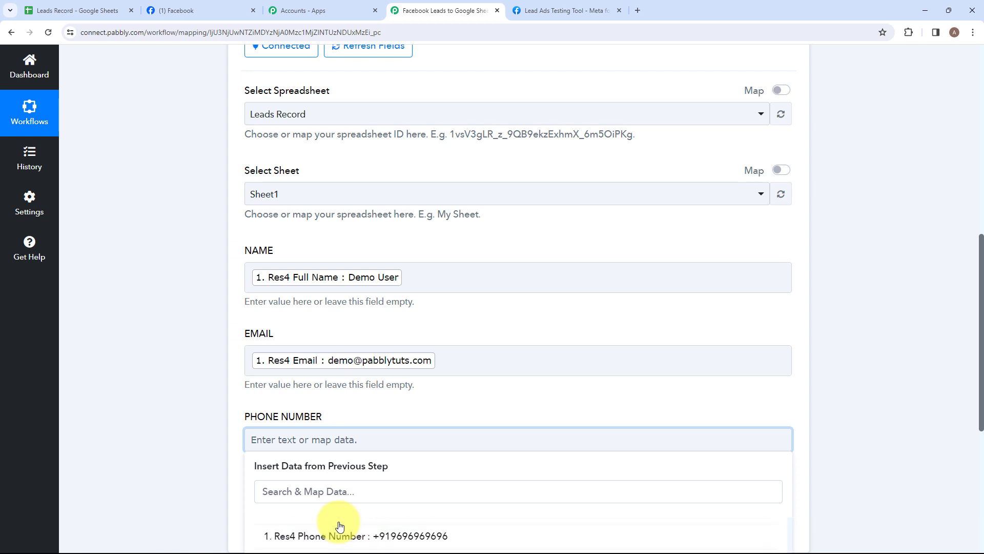
{"action": "left_click", "coordinate": [281, 525]}
Step: Save the Google Sheets action, send a test request and review the received response
{"action": "scroll", "coordinate": [319, 398], "scroll_direction": "down", "scroll_amount": 2}
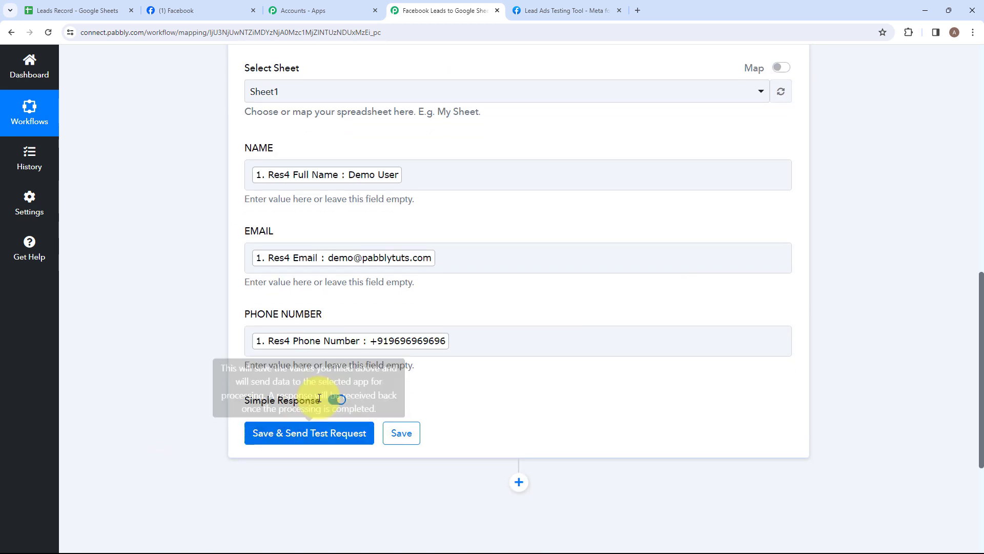
{"action": "left_click", "coordinate": [318, 437]}
{"action": "scroll", "coordinate": [477, 439], "scroll_direction": "down", "scroll_amount": 2}
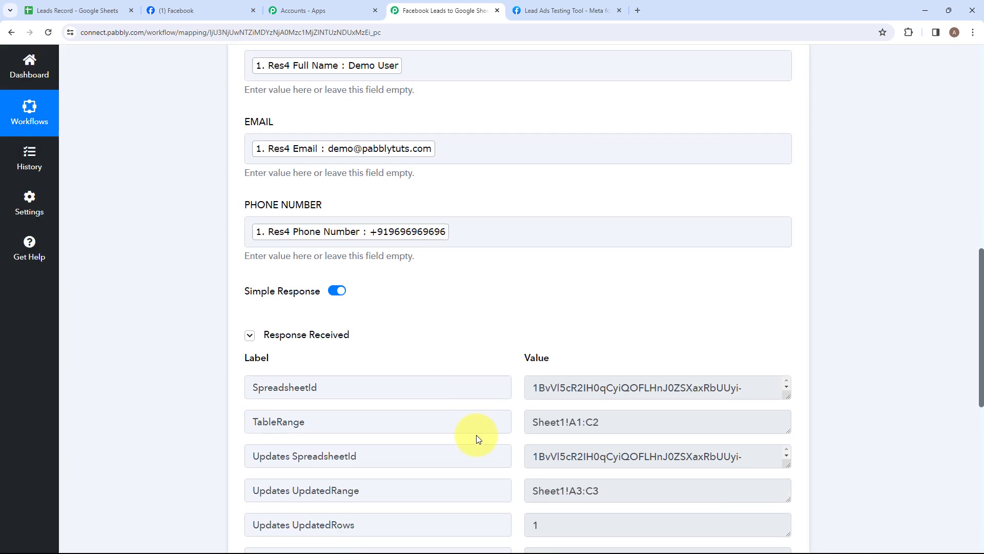
{"action": "scroll", "coordinate": [476, 435], "scroll_direction": "down", "scroll_amount": 3}
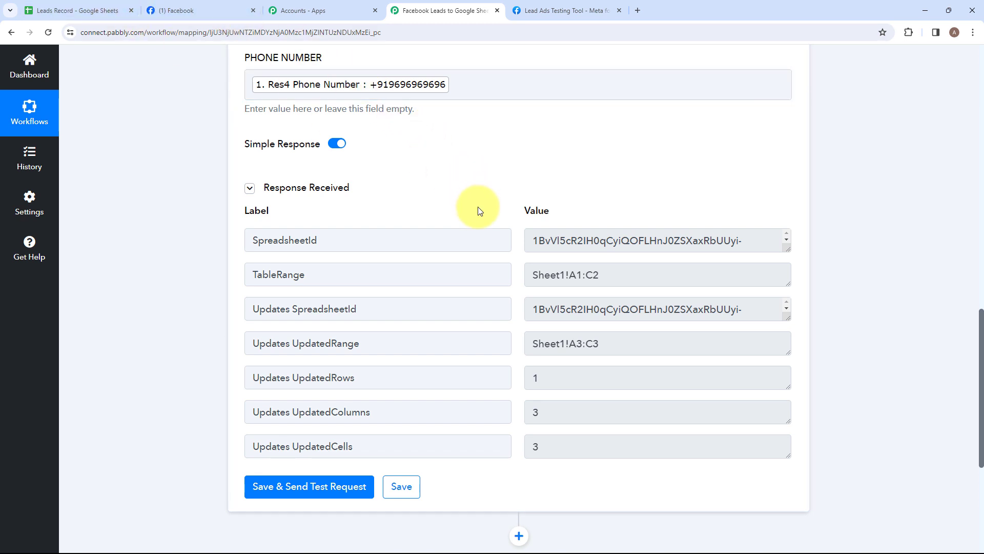
Step: Switch to the Leads Record spreadsheet and check the name, email and phone number in row 3
{"action": "left_click", "coordinate": [82, 10]}
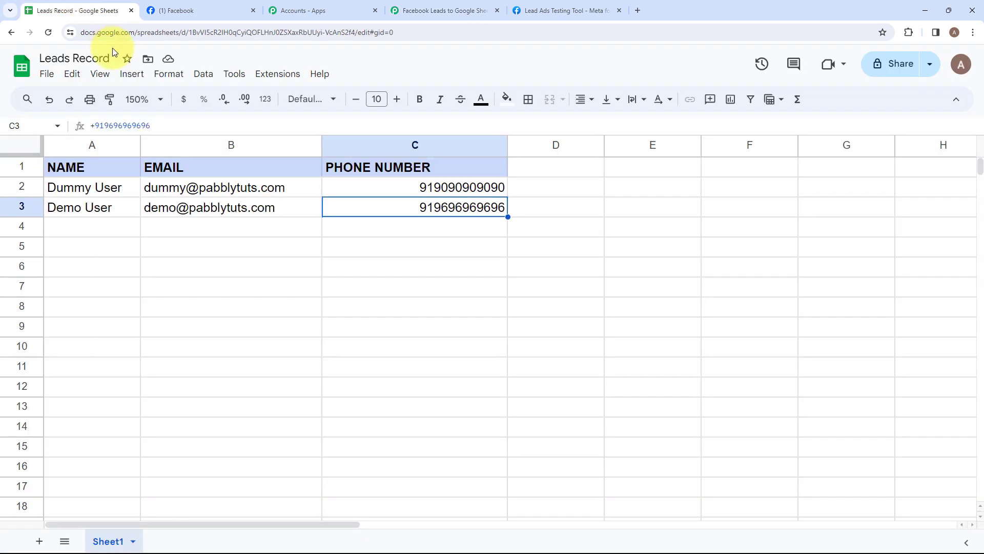
{"action": "left_click", "coordinate": [117, 213]}
{"action": "left_click", "coordinate": [258, 206]}
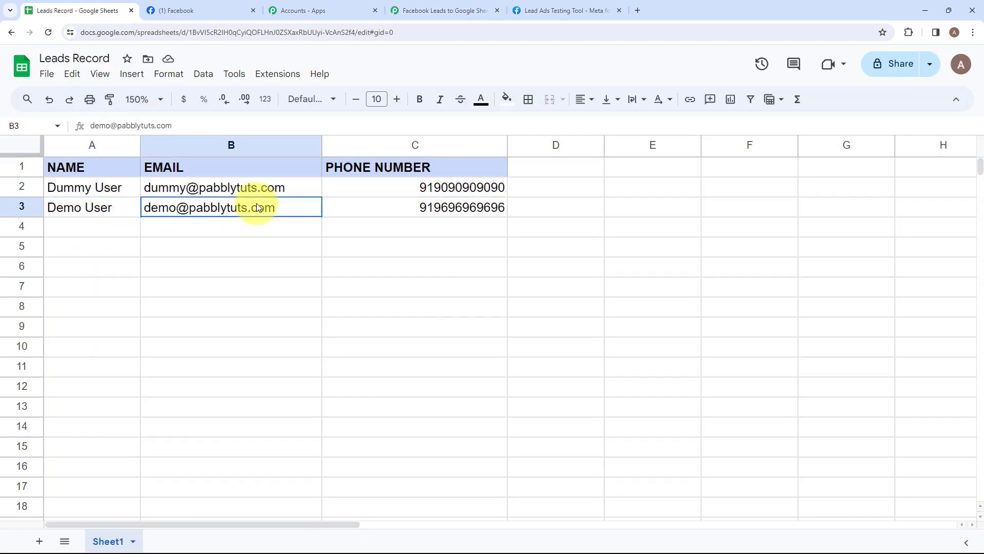
{"action": "left_click", "coordinate": [393, 211]}
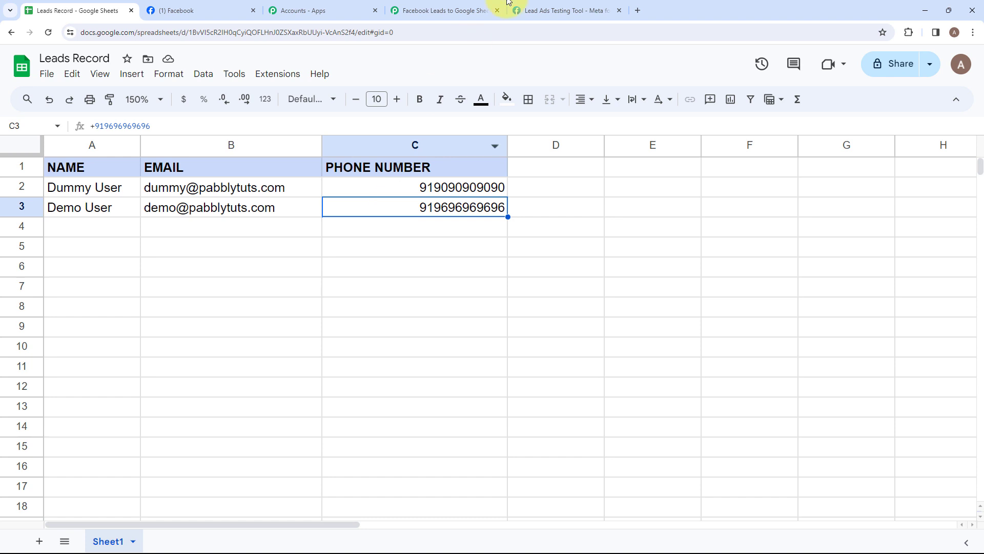
Step: Switch to the Lead Ads Testing Tool, delete the existing test lead and reload the page
{"action": "left_click", "coordinate": [518, 11]}
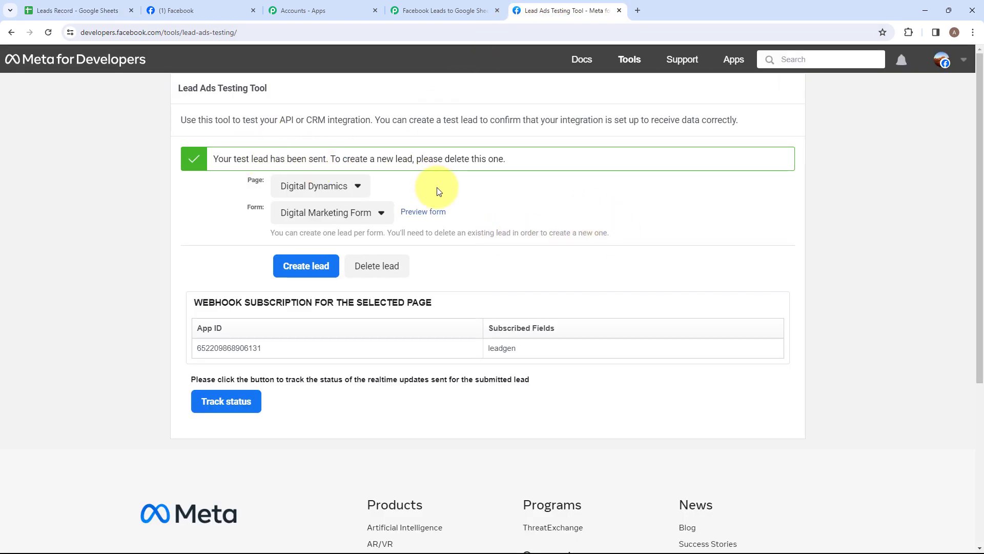
{"action": "left_click", "coordinate": [387, 278]}
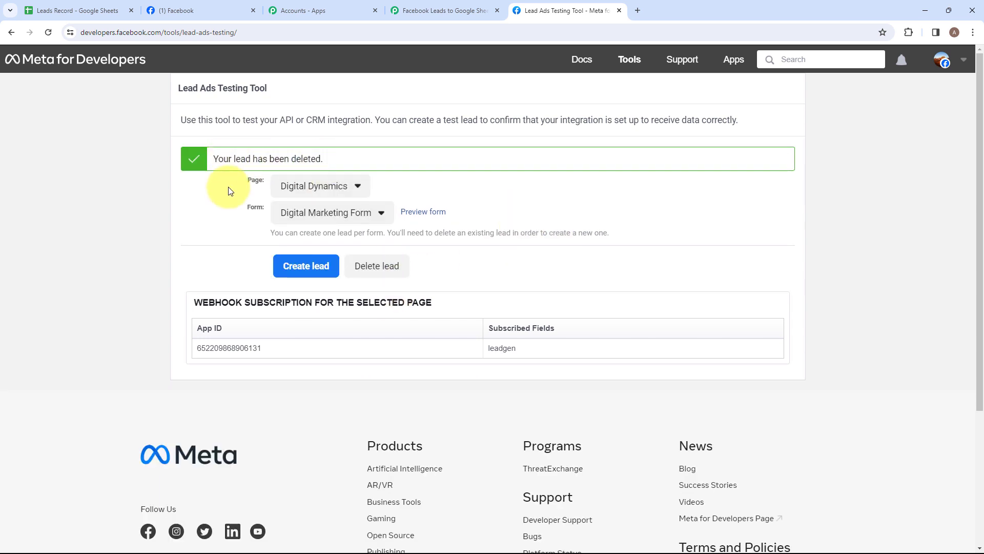
{"action": "left_click", "coordinate": [47, 31]}
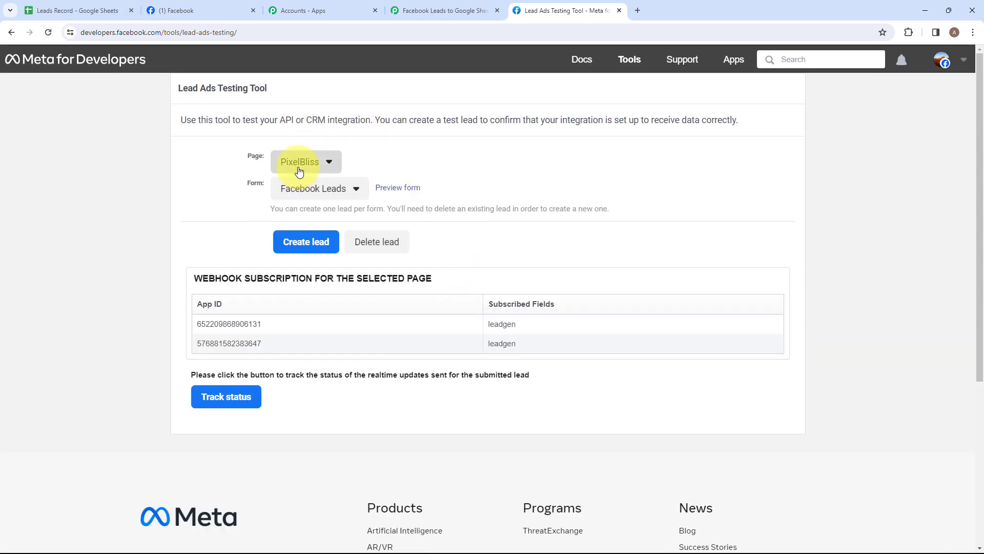
Step: Select the Digital Dynamics page in the Lead Ads Testing Tool and open its Digital Marketing Form preview
{"action": "left_click", "coordinate": [328, 164]}
{"action": "scroll", "coordinate": [351, 354], "scroll_direction": "down", "scroll_amount": 20}
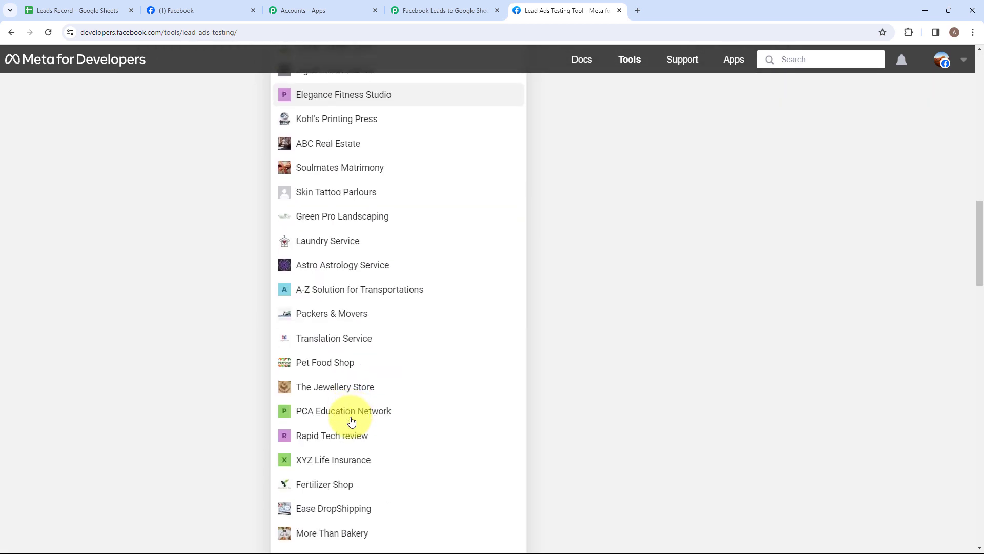
{"action": "left_click", "coordinate": [343, 356]}
{"action": "left_click", "coordinate": [423, 190]}
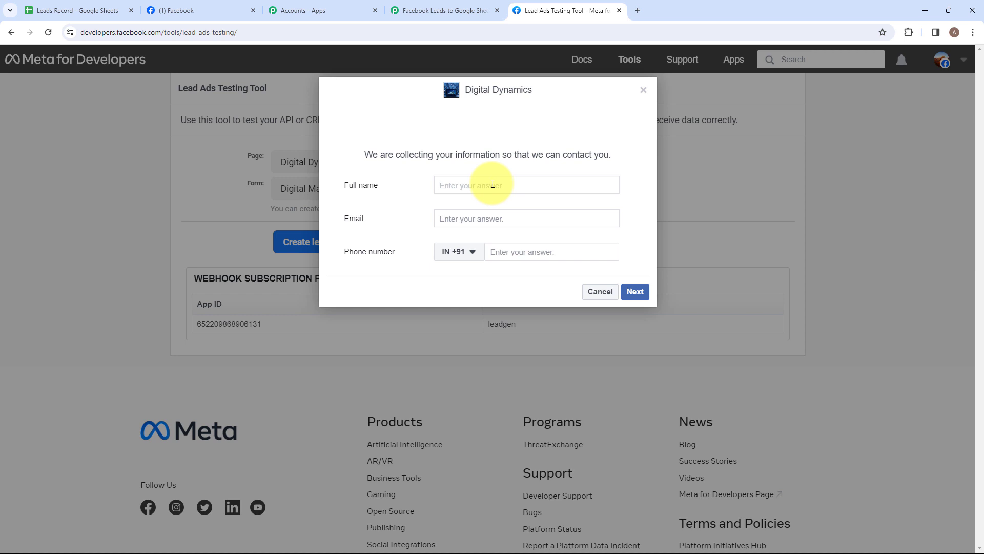
Step: Fill in the lead's full name, email and phone number in the form and submit the test lead
{"action": "type", "text": "Sima"}
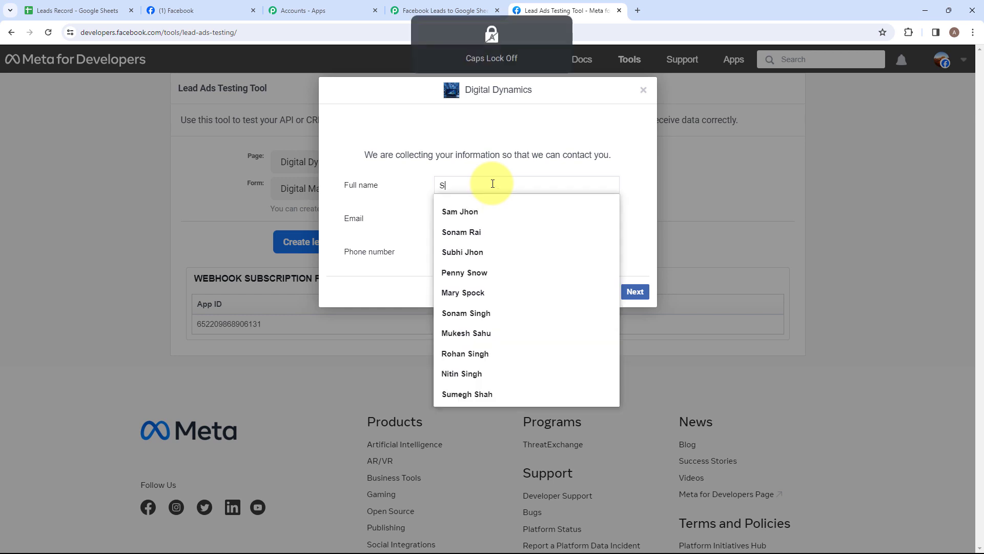
{"action": "left_click", "coordinate": [635, 291]}
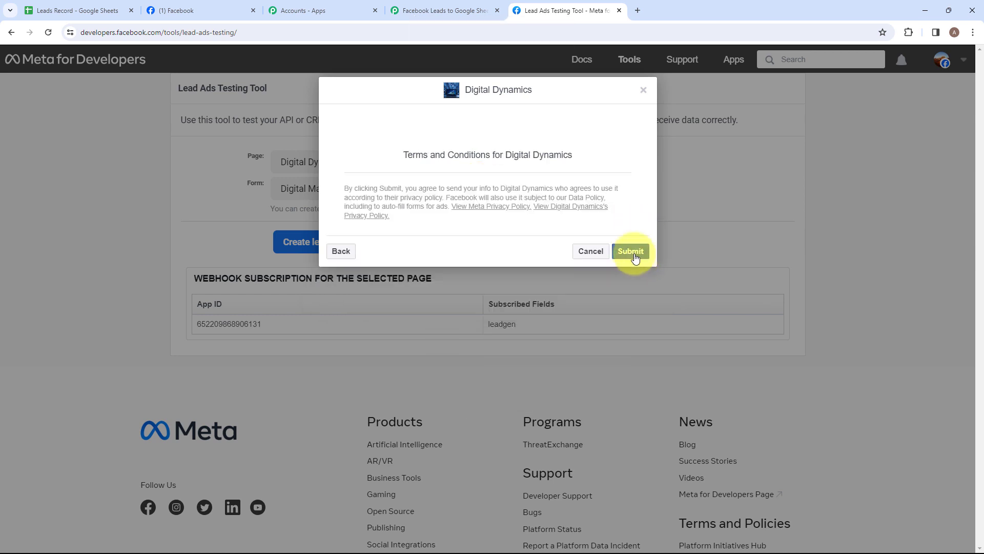
{"action": "left_click", "coordinate": [631, 251]}
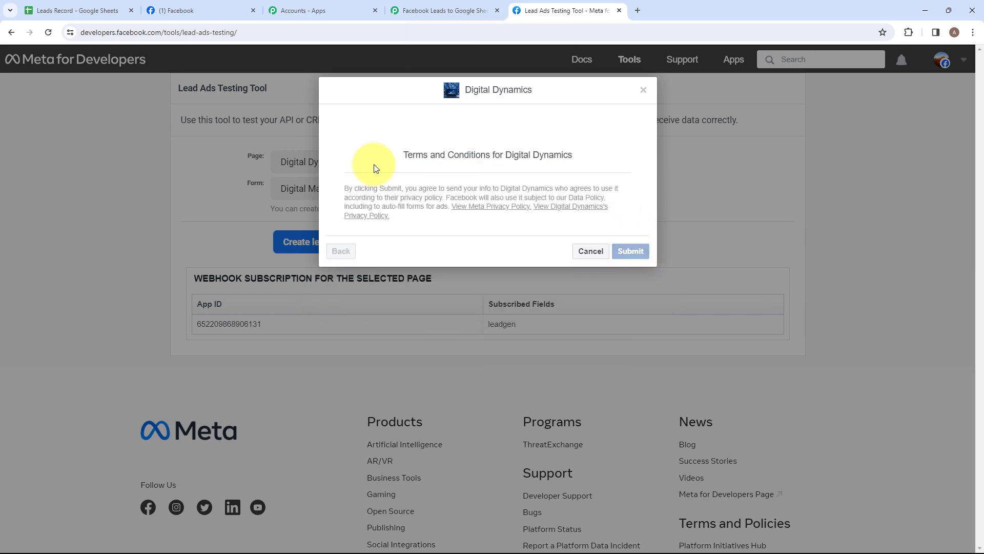
{"action": "left_click", "coordinate": [569, 230]}
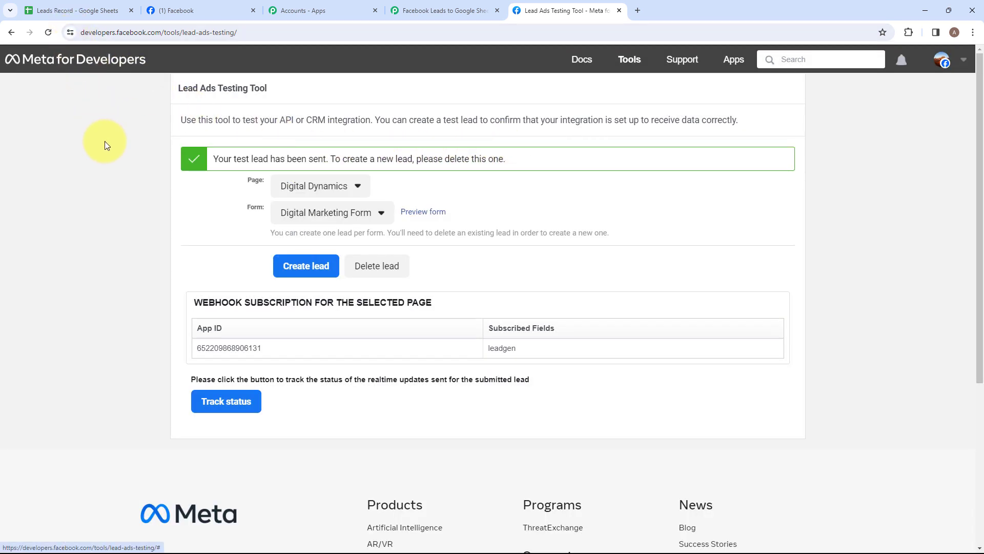
Step: Switch to the Leads Record spreadsheet and check the new lead's name, email and phone number in row 4
{"action": "left_click", "coordinate": [64, 9]}
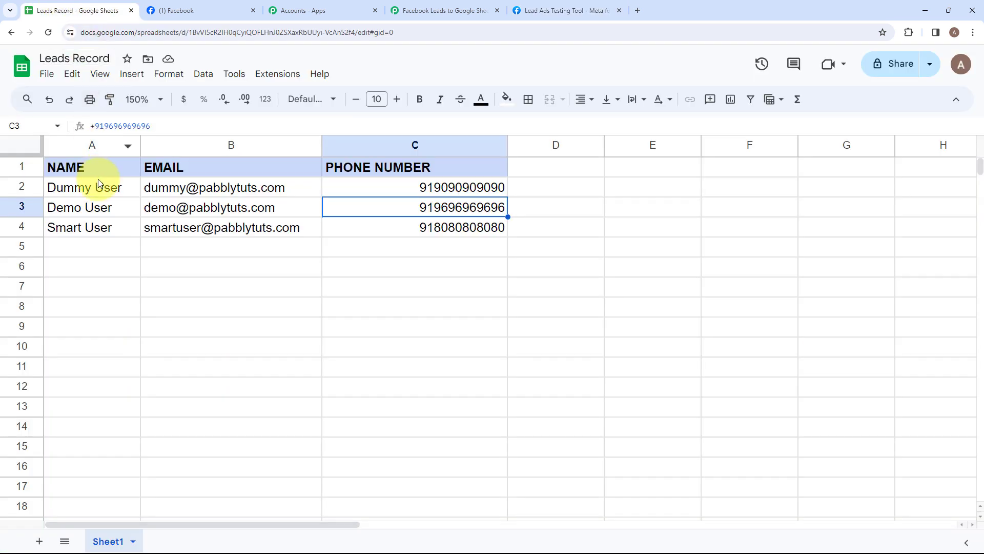
{"action": "left_click", "coordinate": [92, 225]}
{"action": "left_click", "coordinate": [195, 227]}
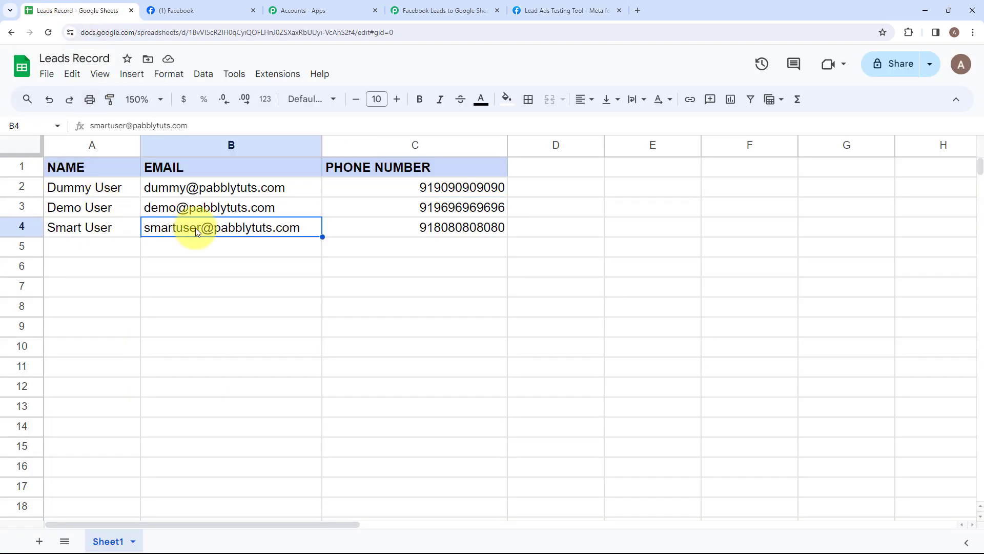
{"action": "left_click", "coordinate": [377, 236]}
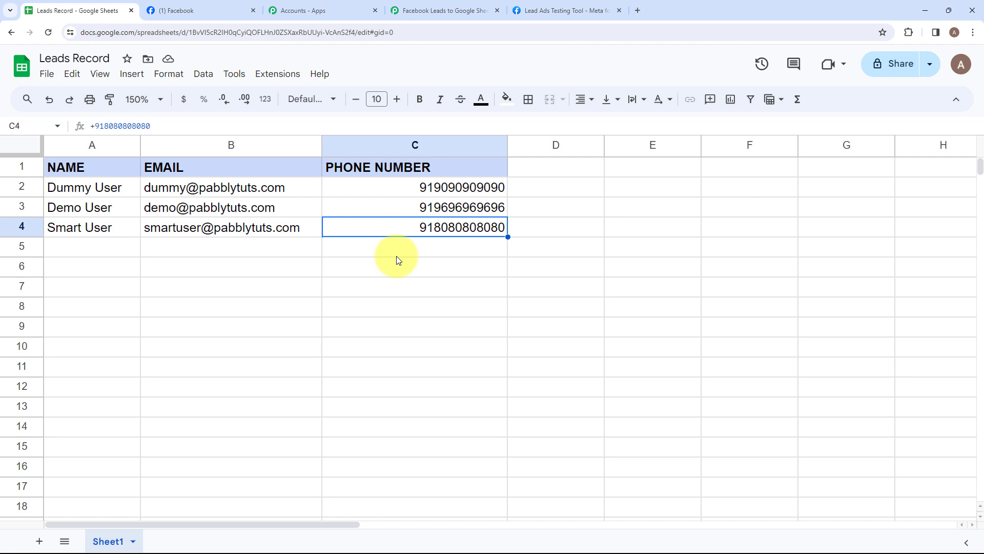
Step: Return to the Pabbly Connect workflow and collapse the Google Sheets action step
{"action": "left_click", "coordinate": [434, 11]}
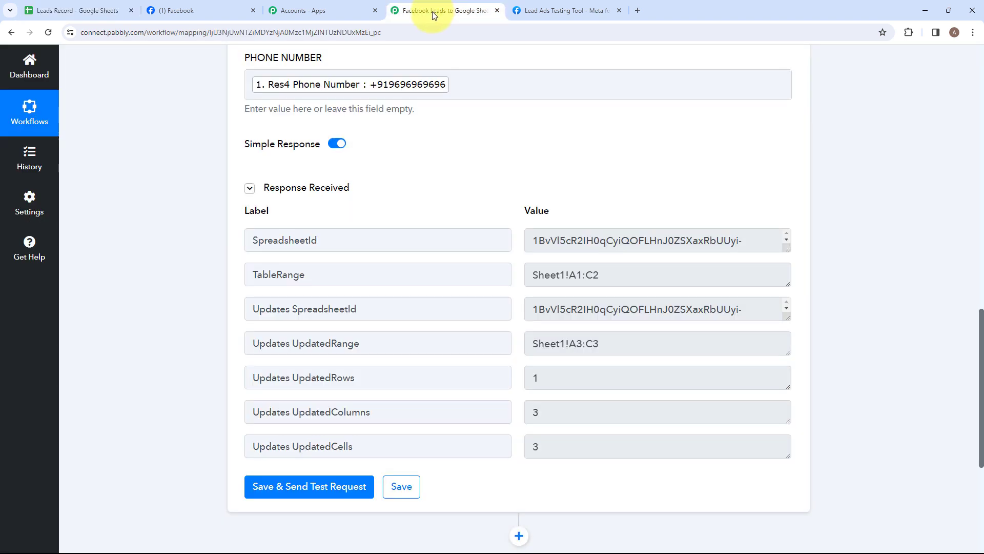
{"action": "scroll", "coordinate": [457, 220], "scroll_direction": "up", "scroll_amount": 15}
{"action": "left_click", "coordinate": [418, 366]}
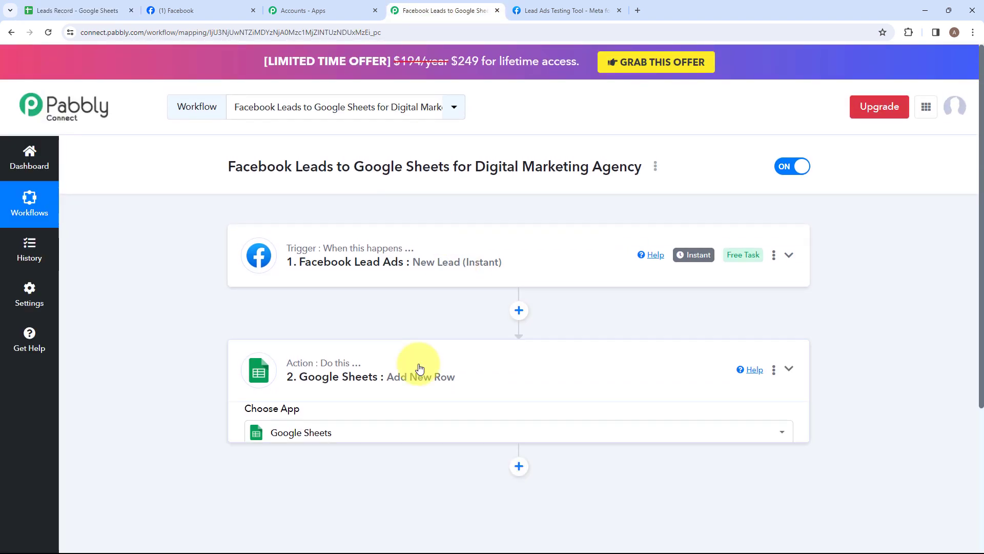